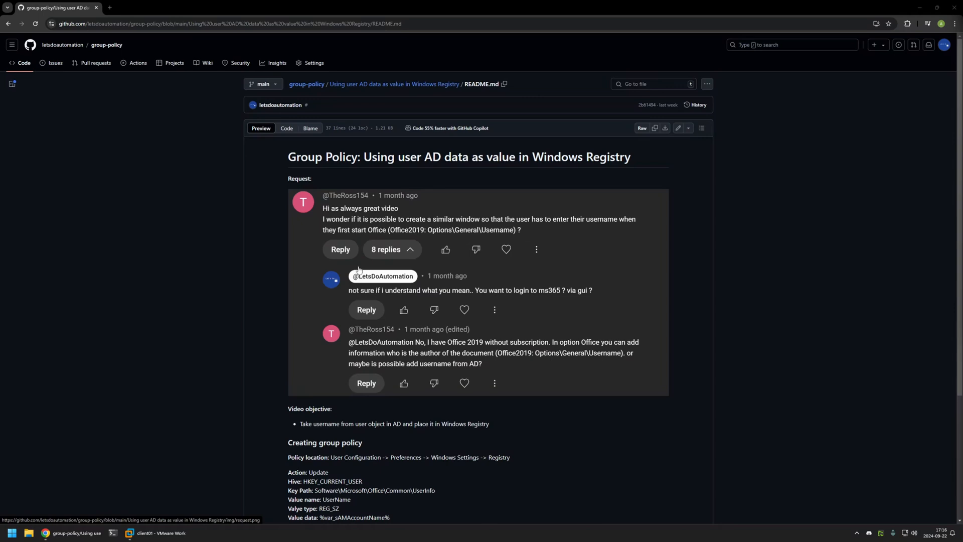
Switch to the client01 virtual machine and open a blank document in Word 2016.
click(156, 532)
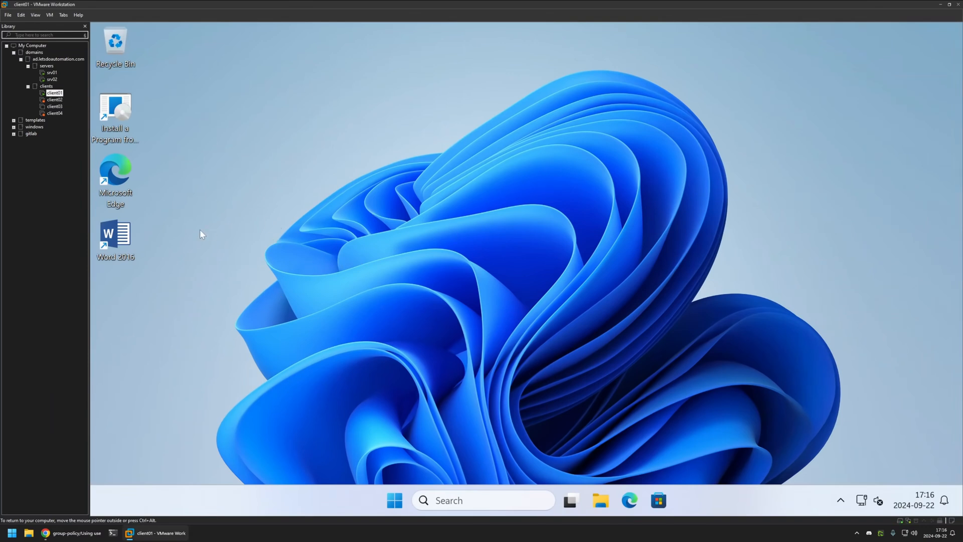
double_click(125, 238)
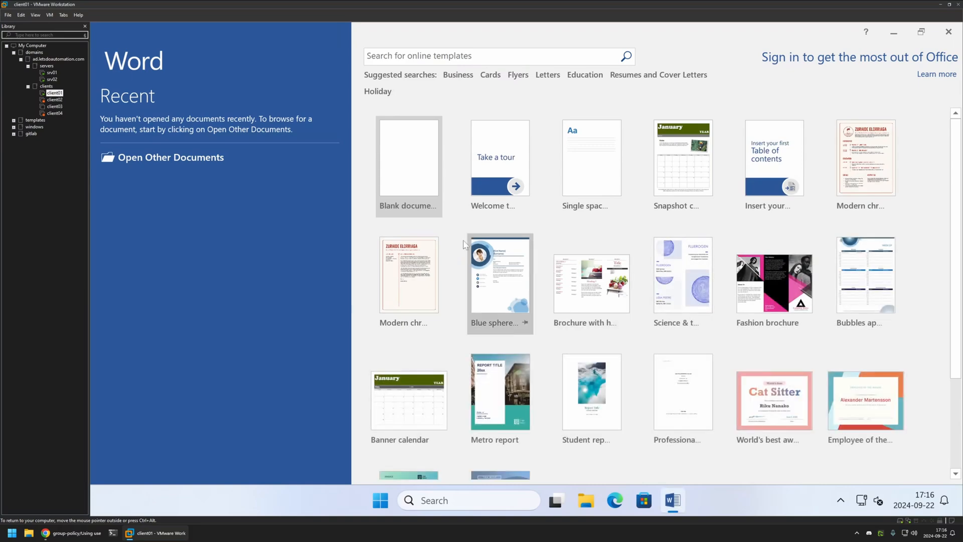
click(399, 155)
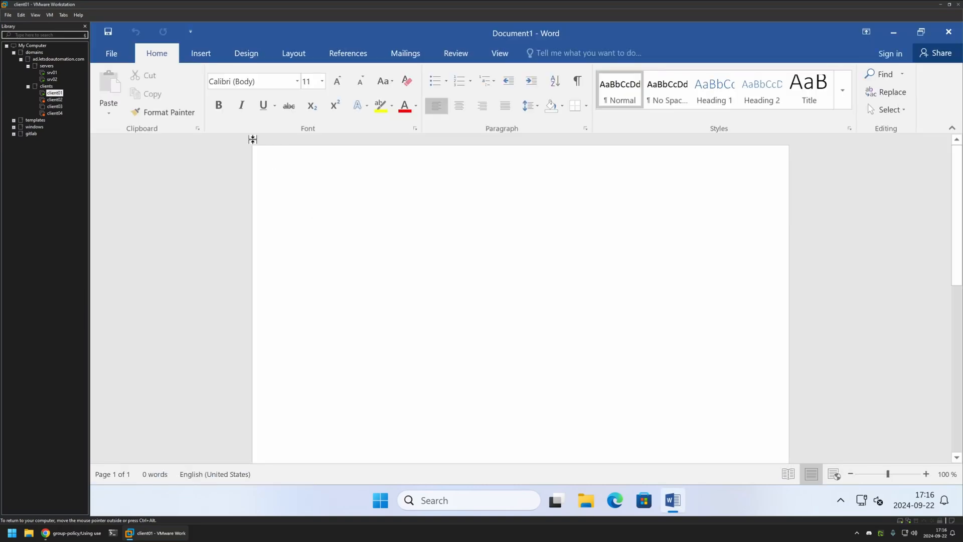
Open the Word Options and examine the User name under the Microsoft Office personalization settings.
click(117, 56)
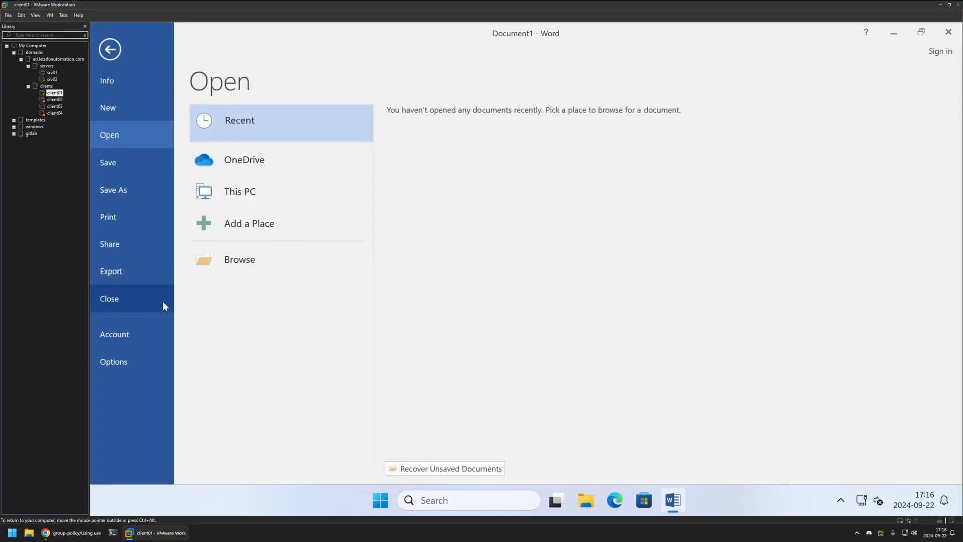
click(113, 366)
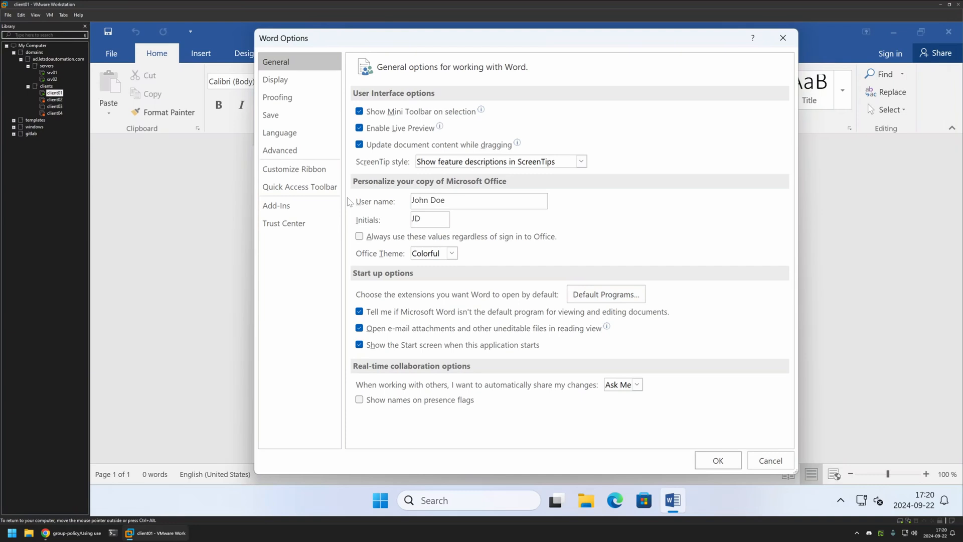
drag(445, 200, 410, 200)
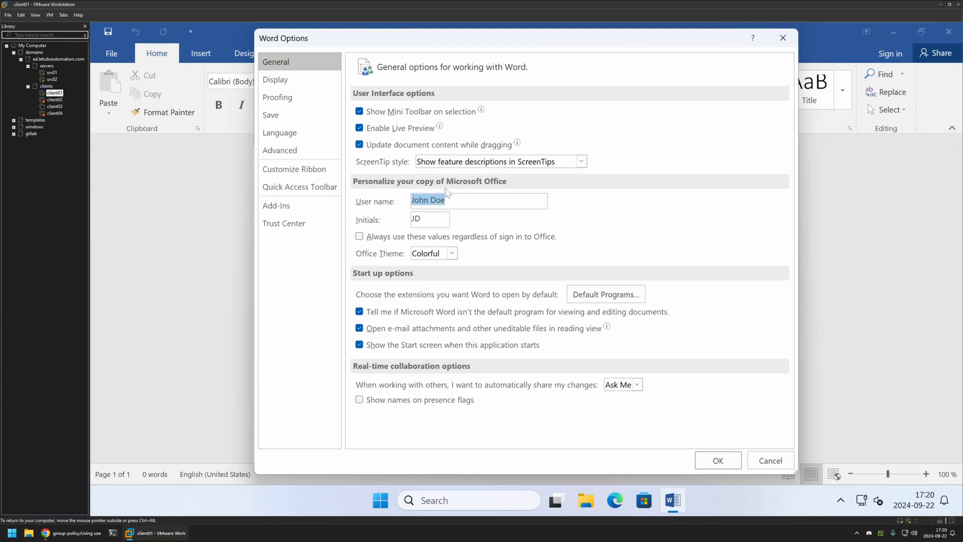
click(445, 200)
drag(445, 200, 410, 200)
click(445, 200)
Search for regedit on client01 and open the Registry Editor.
key(super)
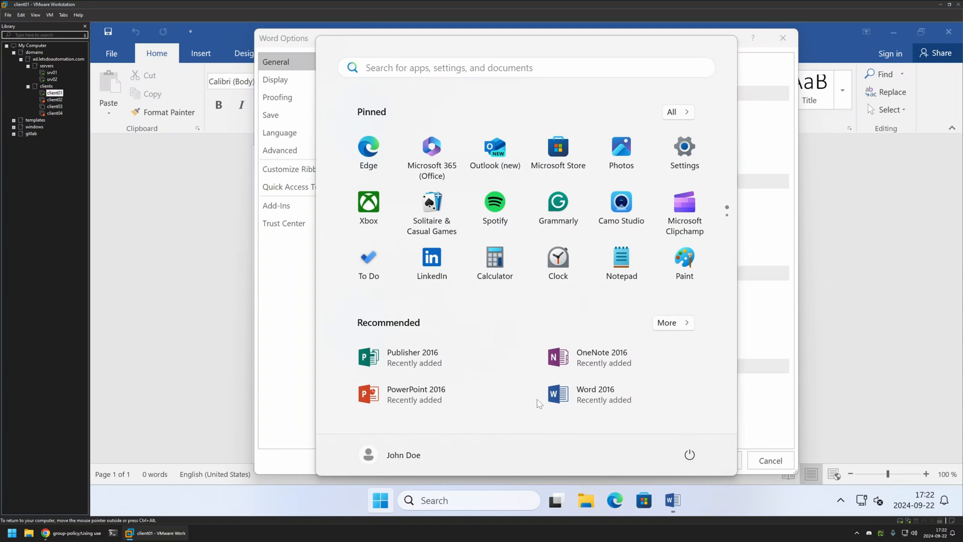
text(regedit)
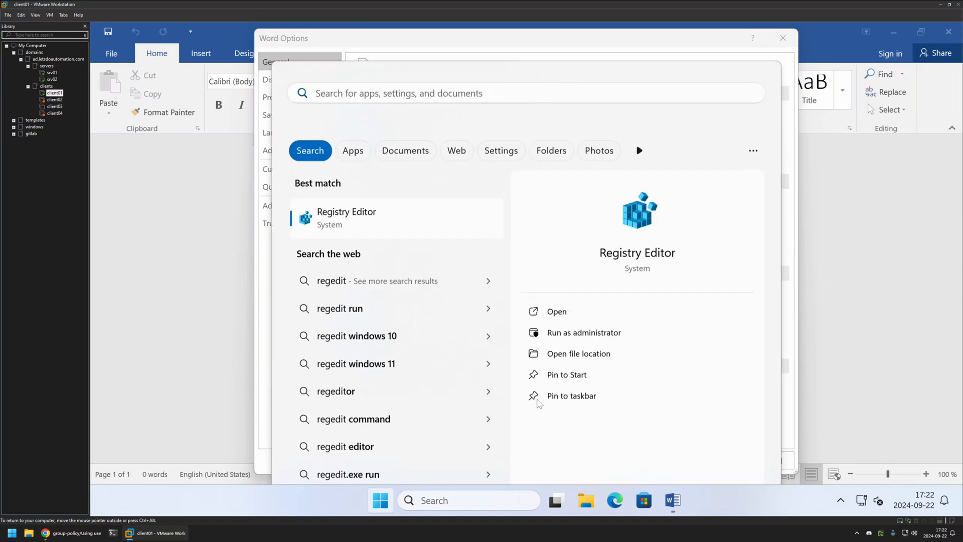
key(Return)
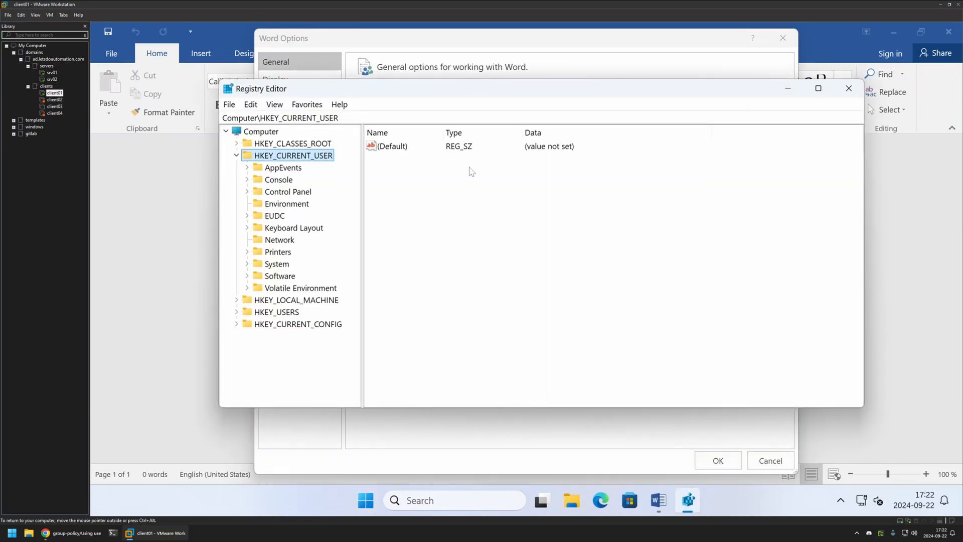
Switch to the GitHub README in Chrome and copy the key path Software\Microsoft\Office\Common\UserInfo.
click(90, 532)
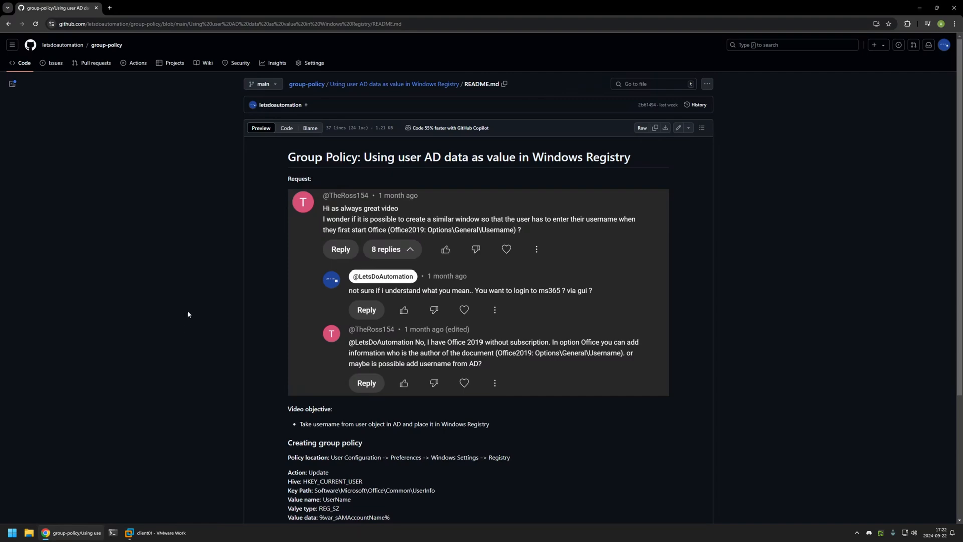
scroll(188, 309, down, 3)
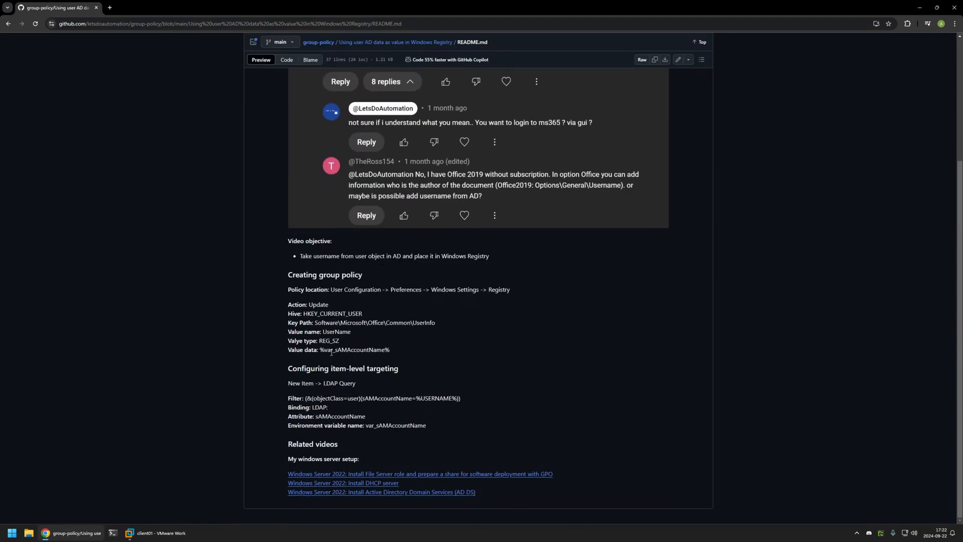
drag(437, 324, 315, 324)
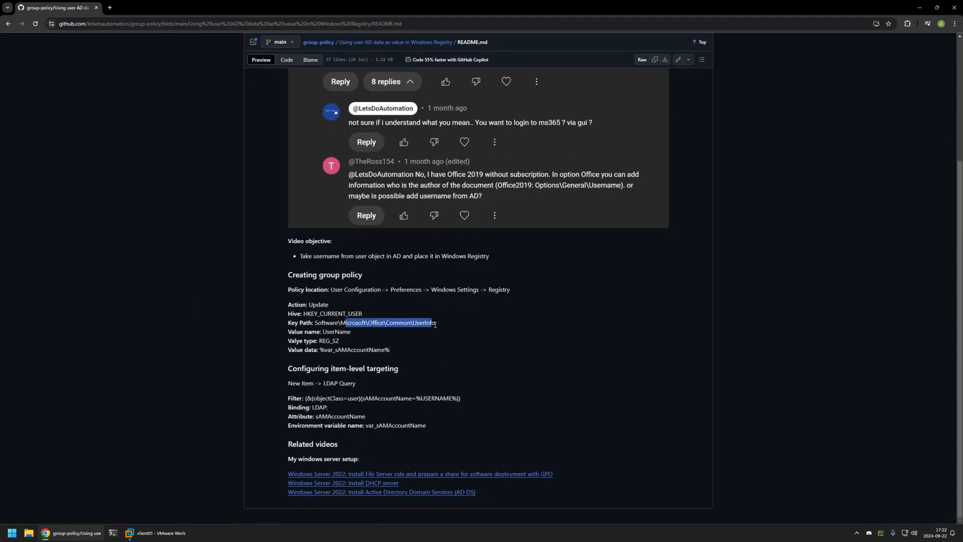
click(437, 324)
drag(437, 324, 315, 323)
right_click(315, 323)
click(328, 331)
Back in client01's Registry Editor, go to HKEY_CURRENT_USER\Software\Microsoft\Office\Common\UserInfo and select the UserName value.
click(163, 532)
click(358, 118)
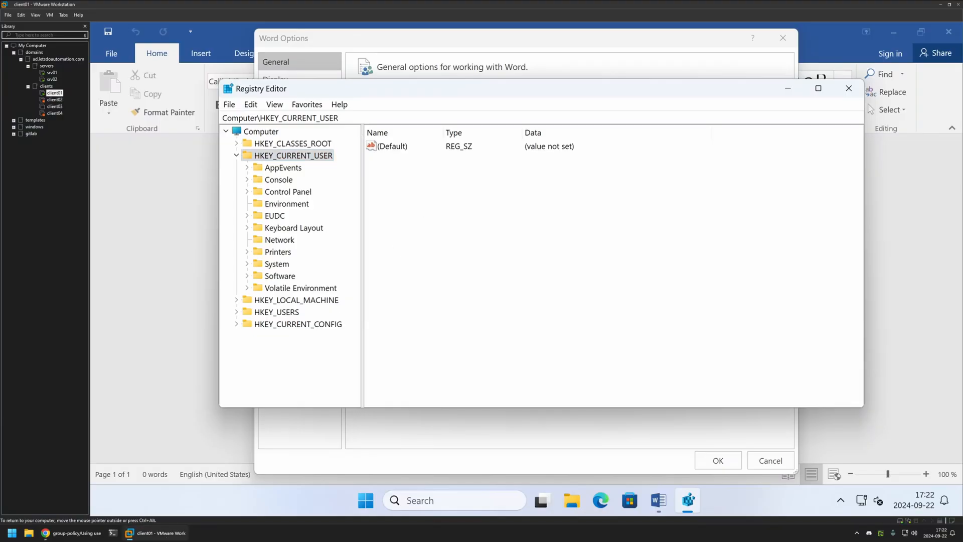
text(\)
key(ctrl+v)
key(Return)
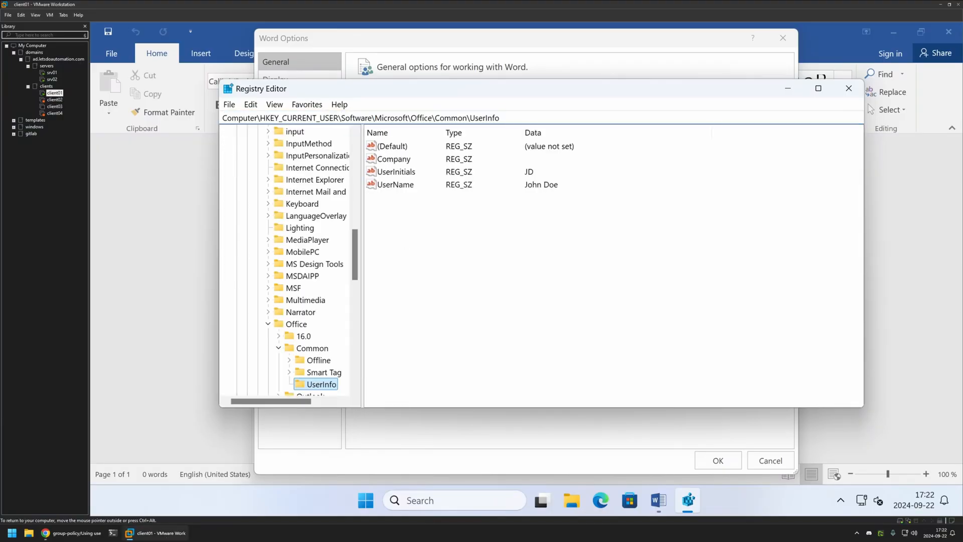
click(392, 185)
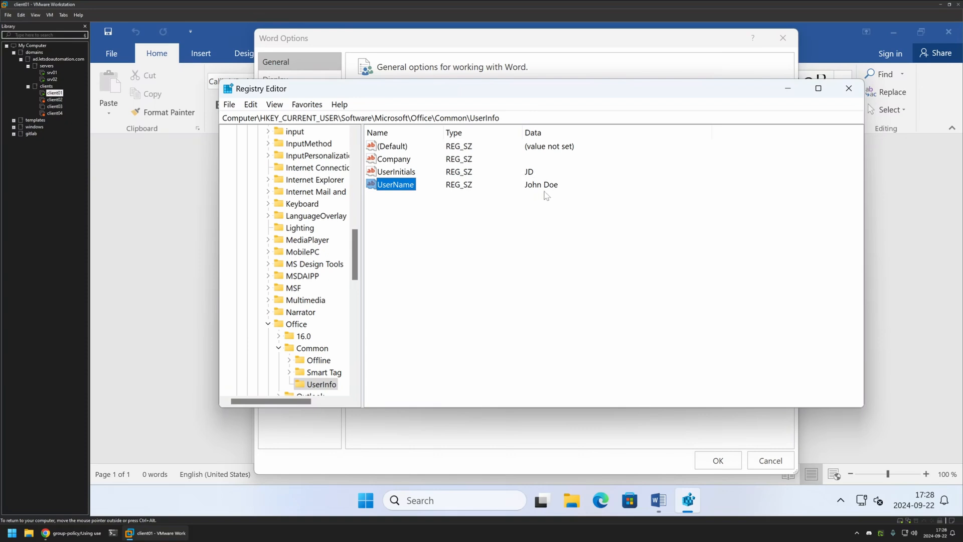
Switch to the srv01 virtual machine, open Active Directory Users and Computers, and enable Advanced Features.
click(52, 72)
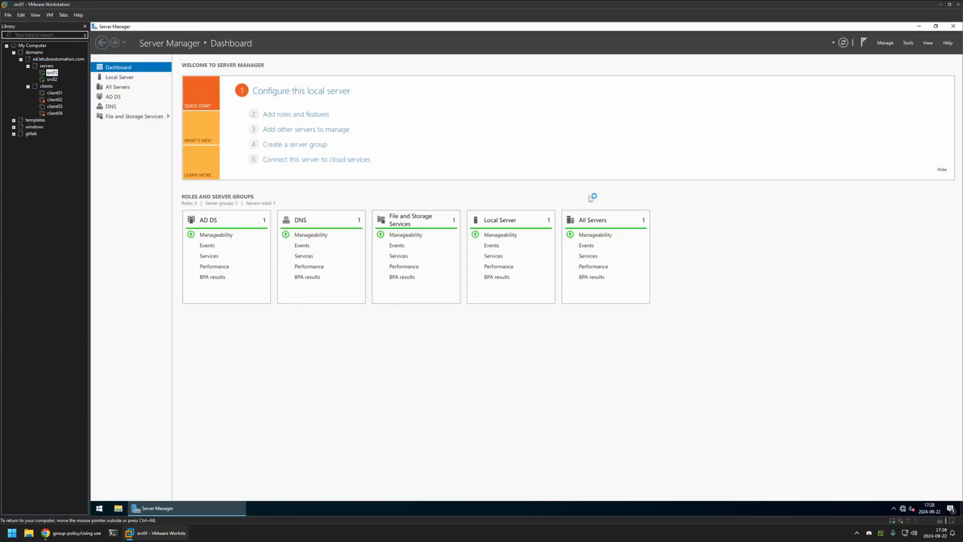
click(909, 43)
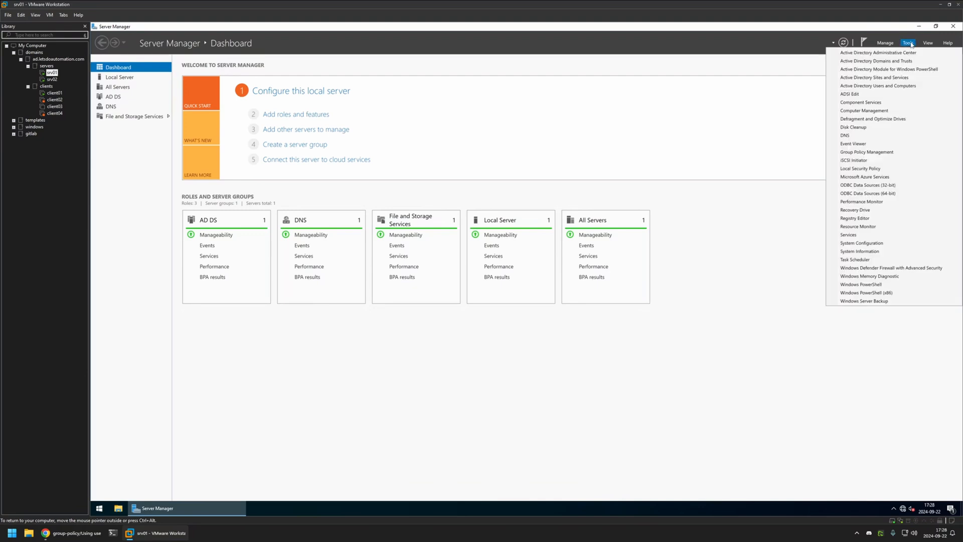
click(903, 87)
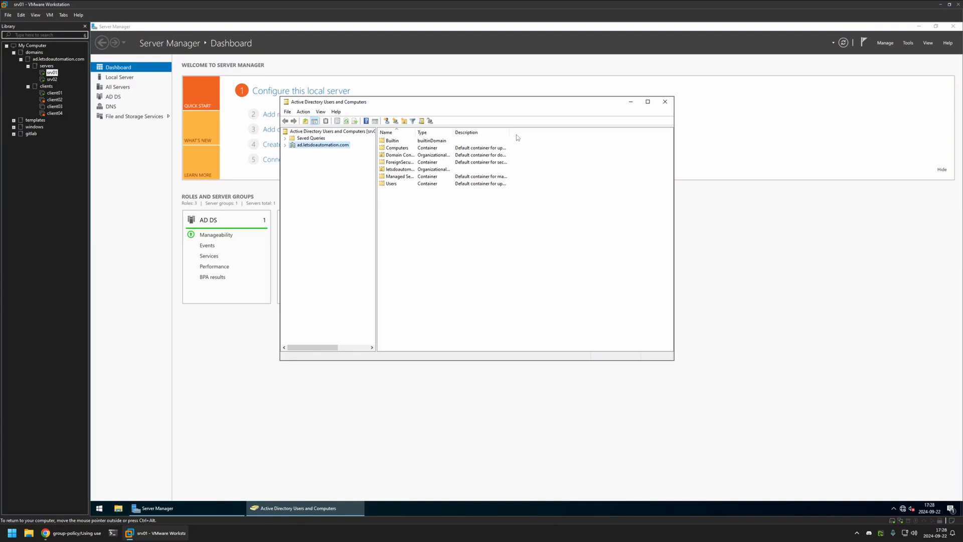
click(321, 112)
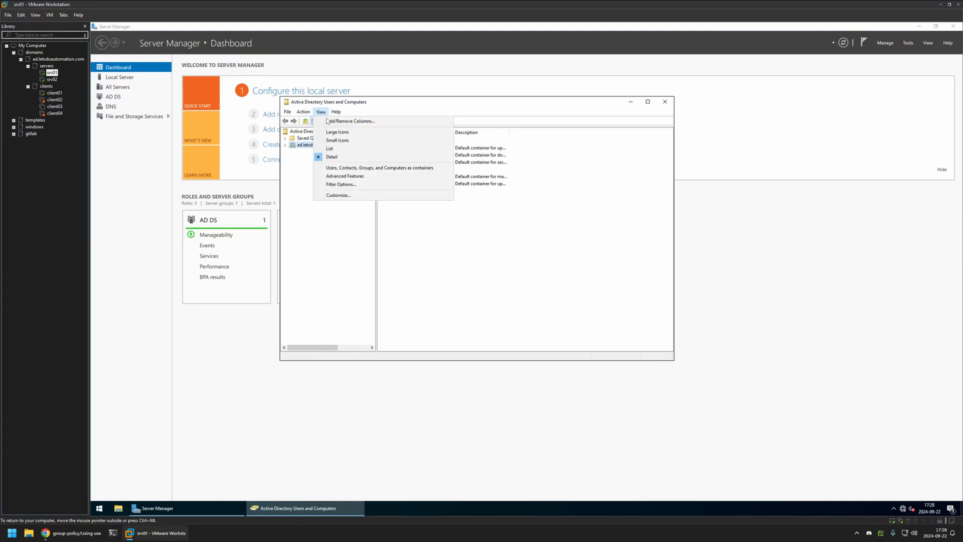
click(355, 176)
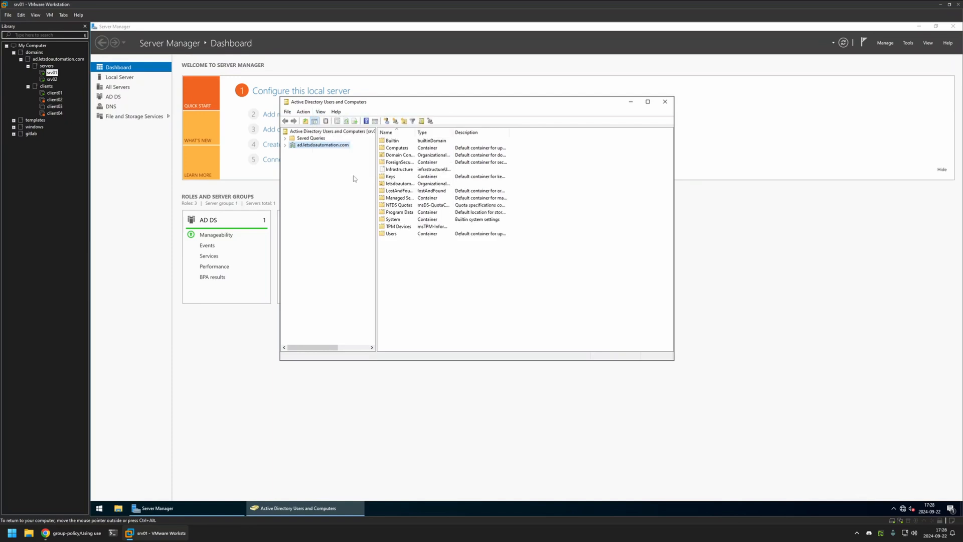
Open the attribute editor of the user account in the users unit under letsdoautomation in ad.letsdoautomation.com.
click(284, 145)
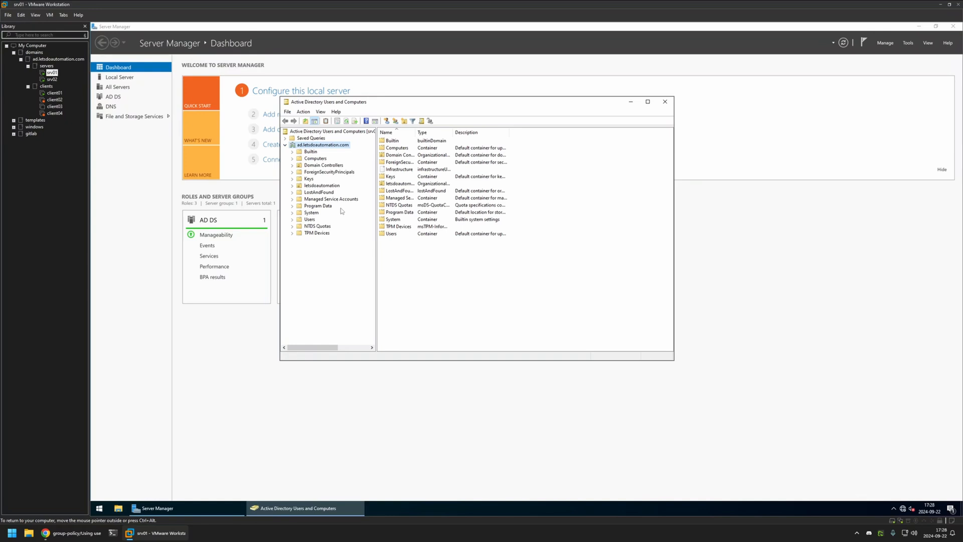
click(292, 186)
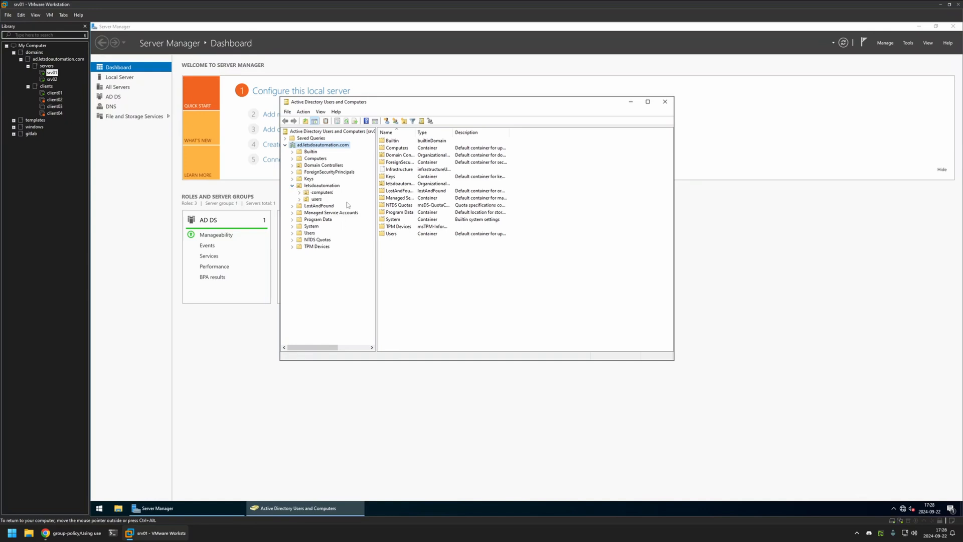
click(316, 200)
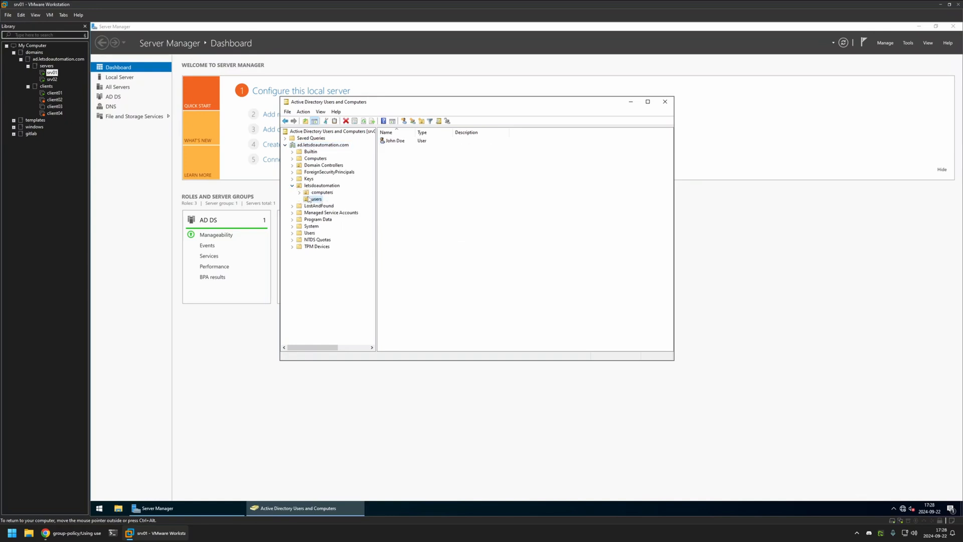
double_click(392, 142)
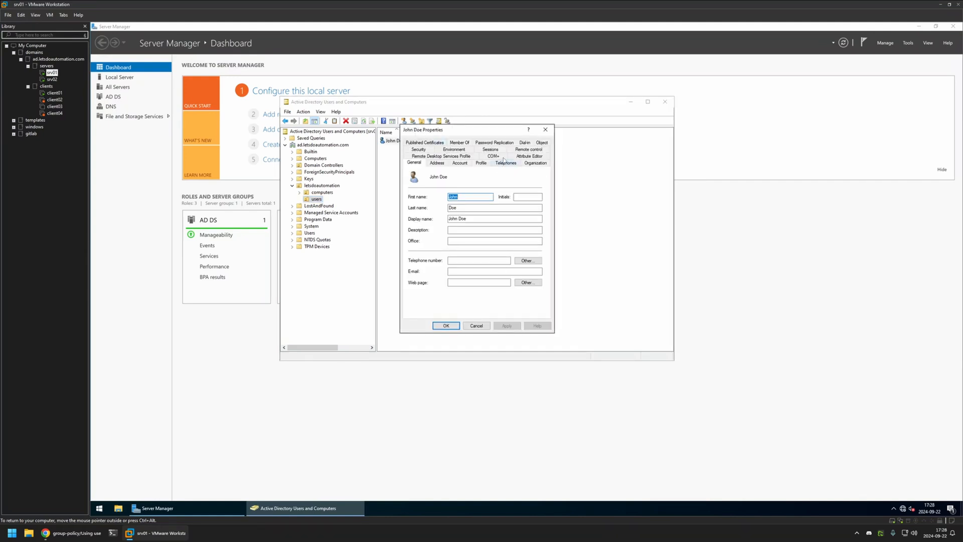
click(539, 157)
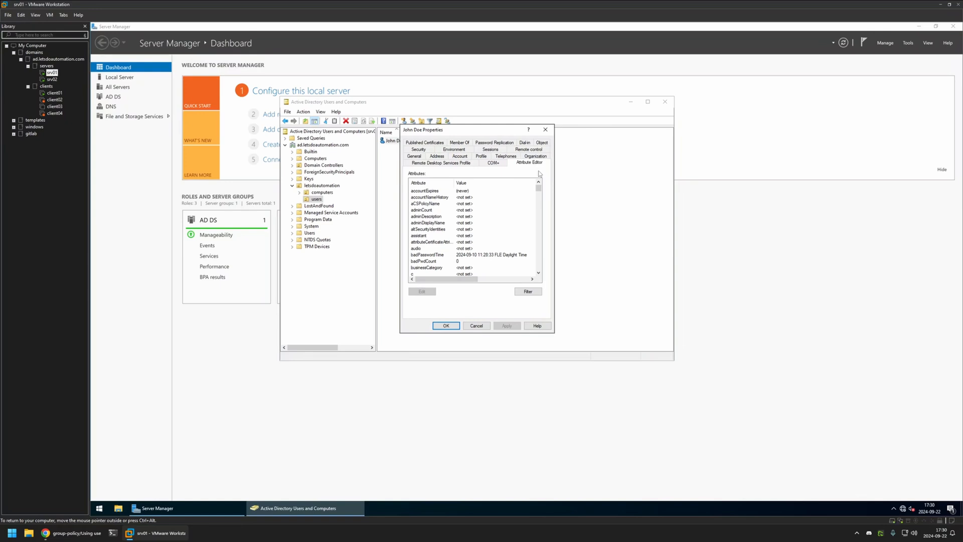
click(67, 533)
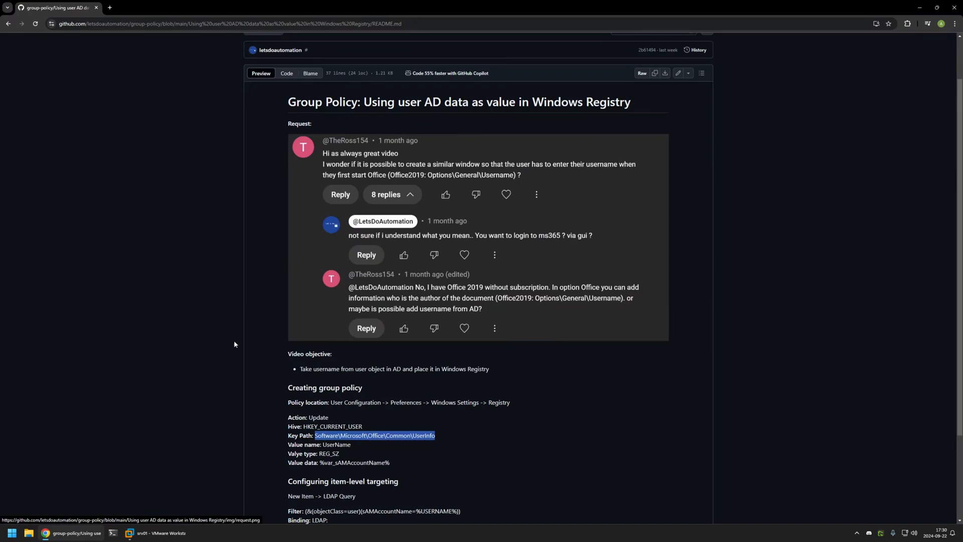
click(157, 533)
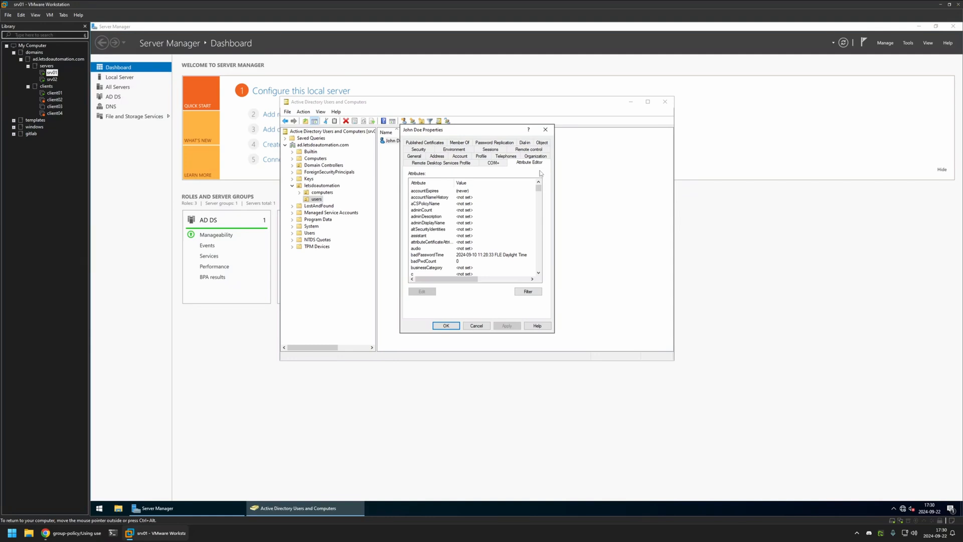
Filter the user's attribute list to show only attributes that have values.
key(Tab)
click(529, 291)
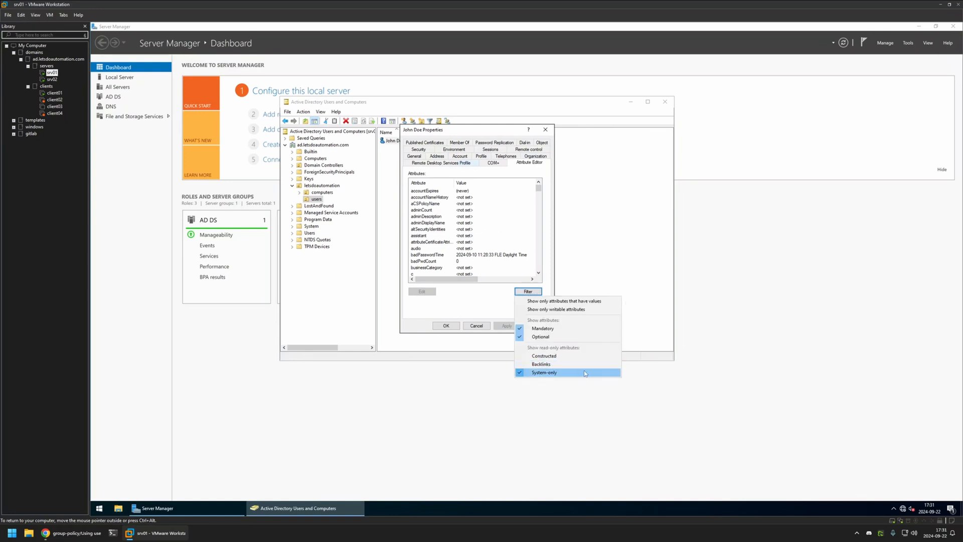
click(560, 301)
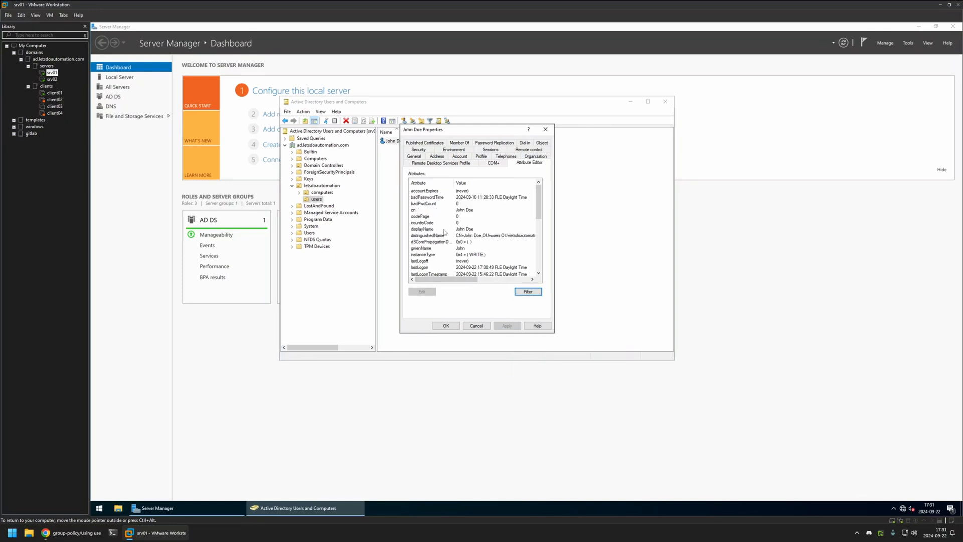
Examine the user's filled-in attributes, including givenName and userPrincipalName.
click(430, 248)
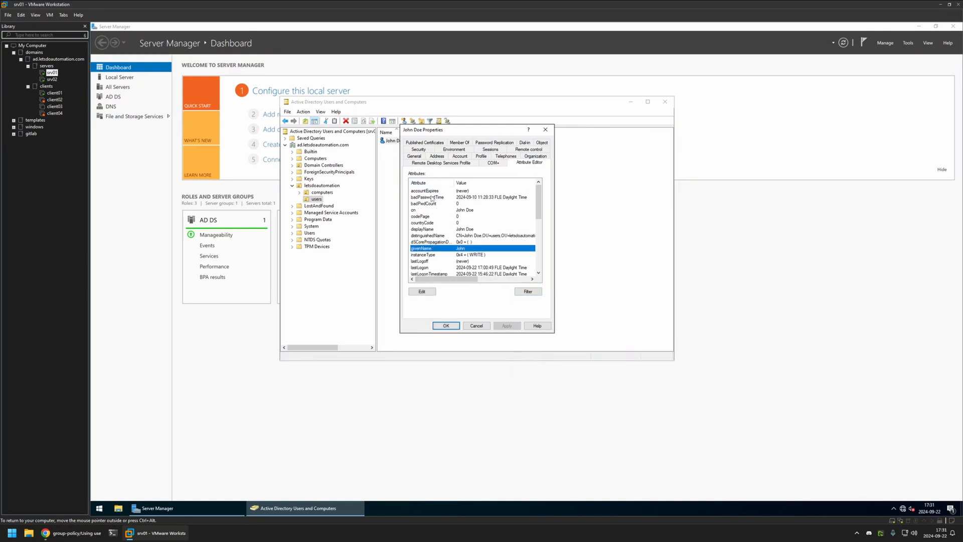
scroll(432, 199, down, 2)
scroll(432, 198, down, 4)
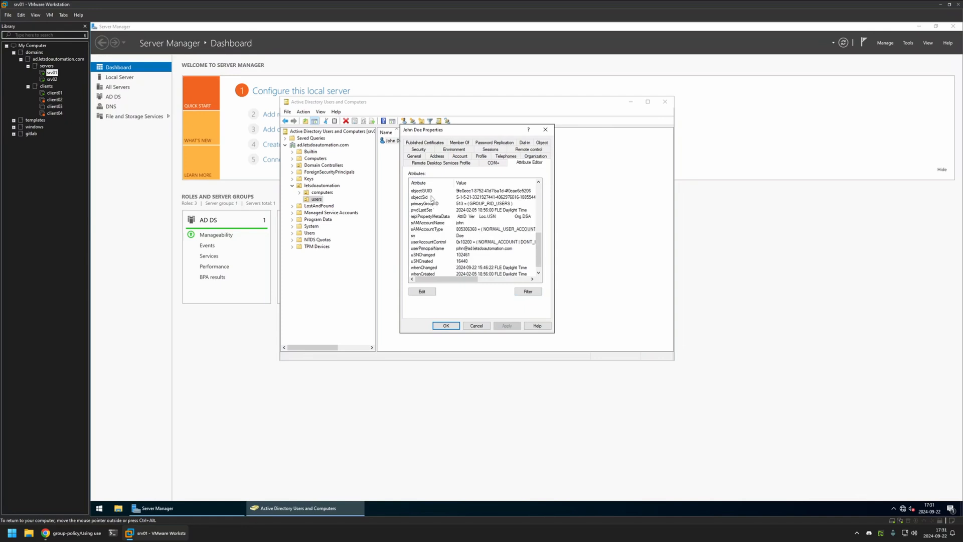
click(430, 243)
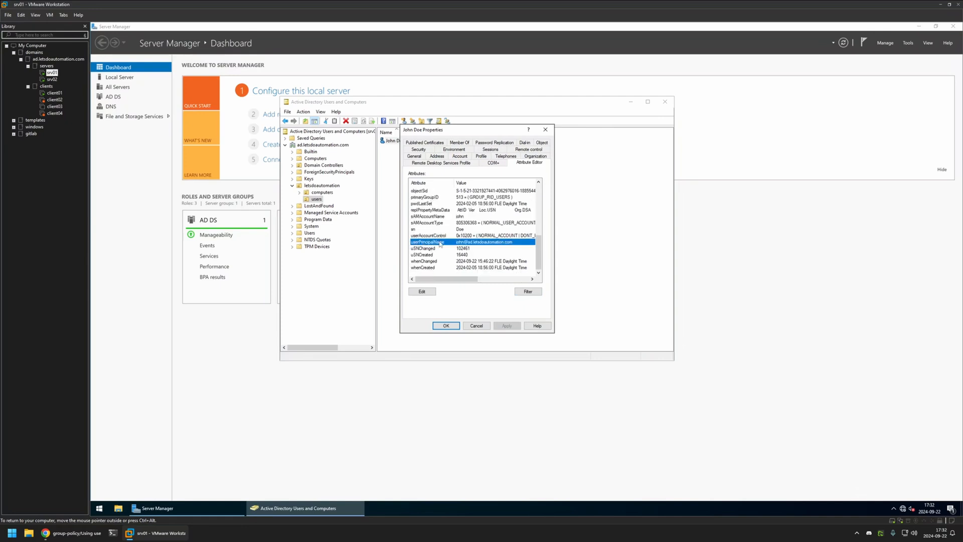
Open the user's sAMAccountName attribute to inspect its name and value.
click(433, 217)
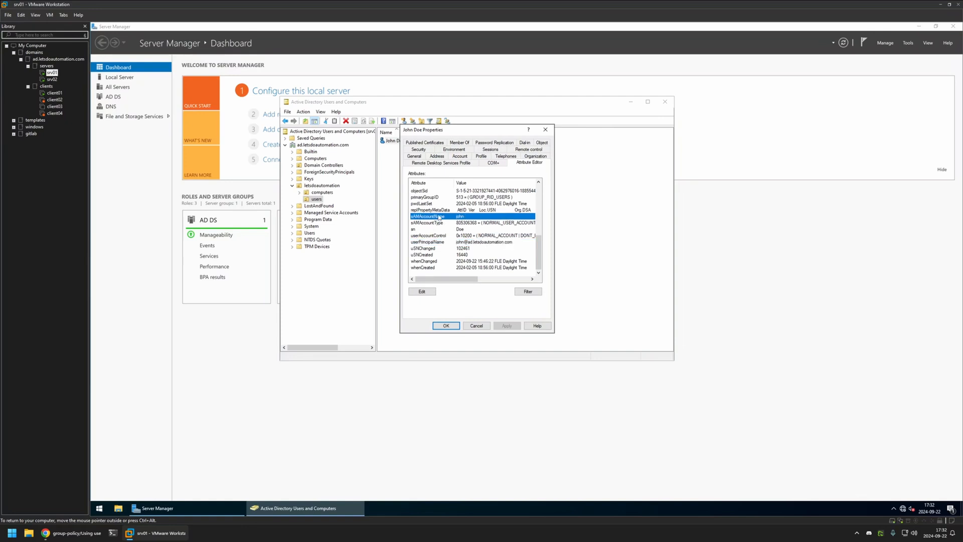
double_click(437, 216)
click(414, 236)
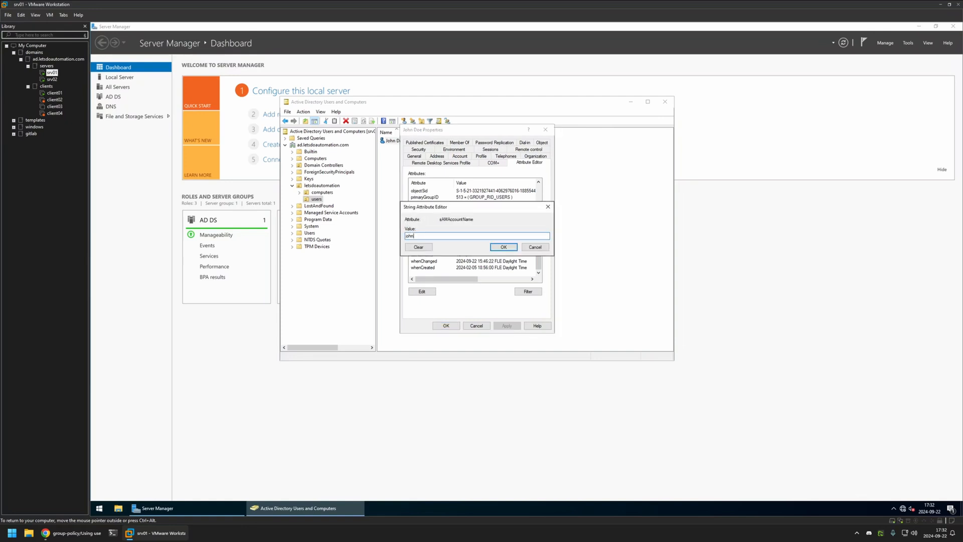
double_click(410, 236)
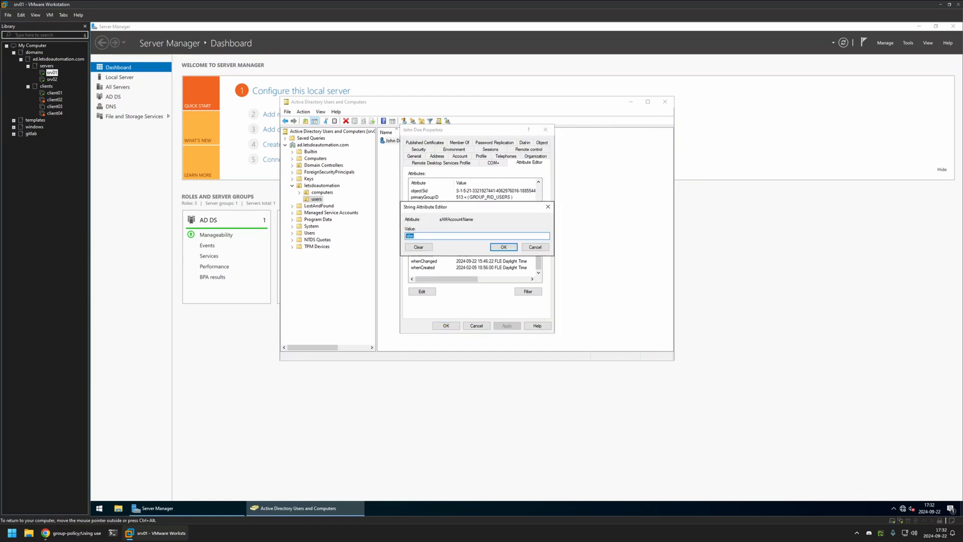
double_click(439, 220)
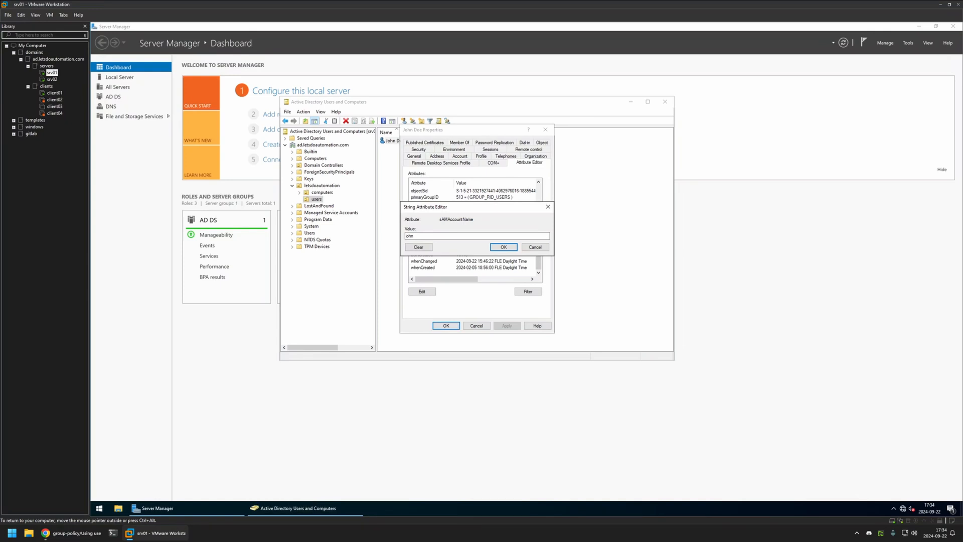
Open Group Policy Management from Server Manager and create a group policy object named Office settings.
click(908, 43)
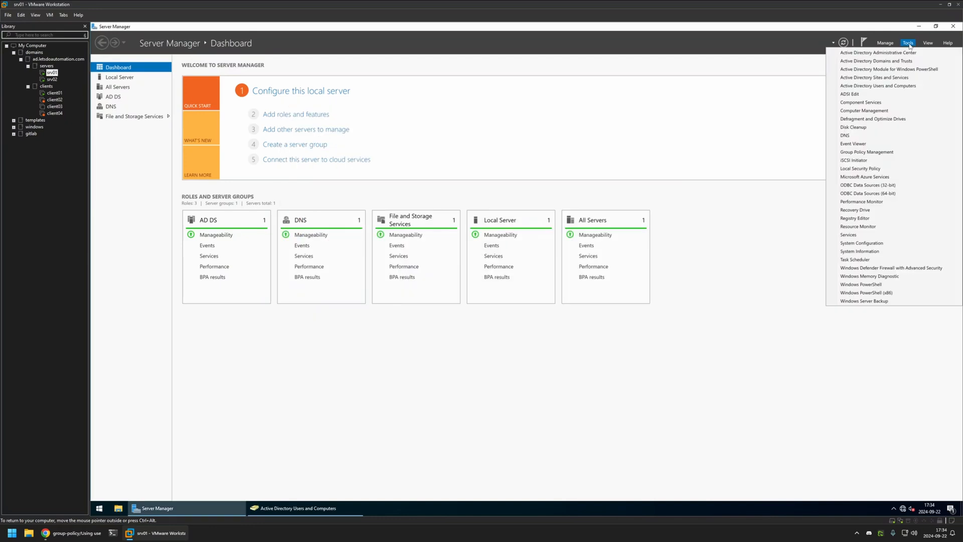
click(891, 151)
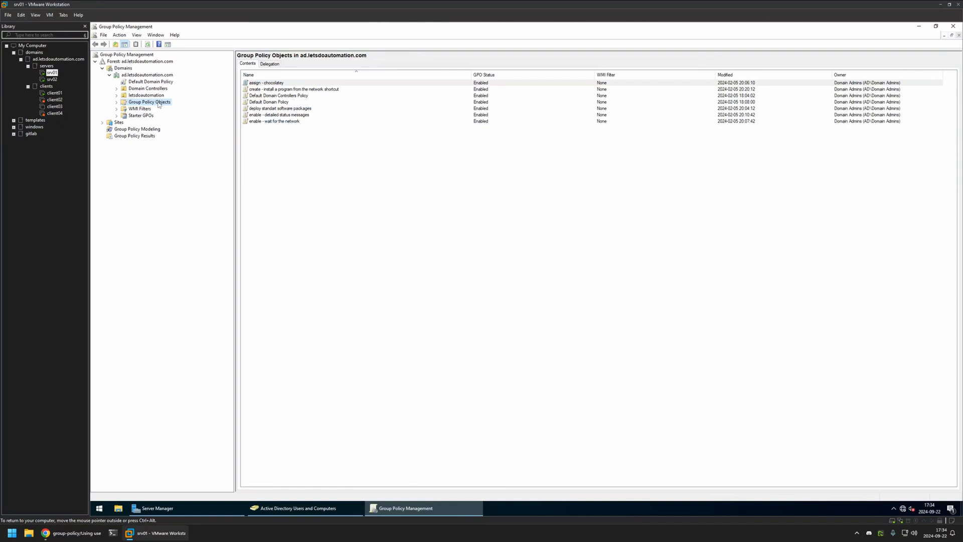
right_click(159, 103)
click(170, 107)
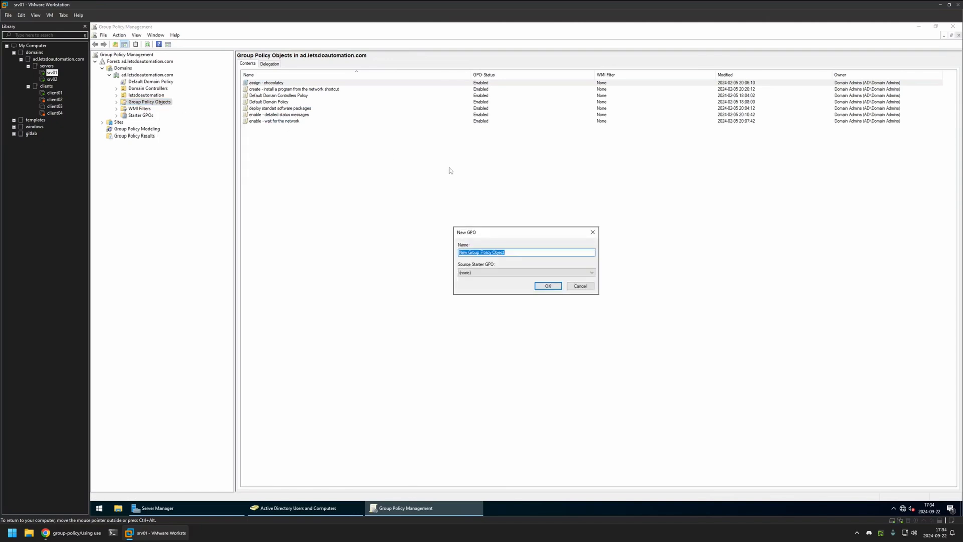
text(Office settings)
click(548, 285)
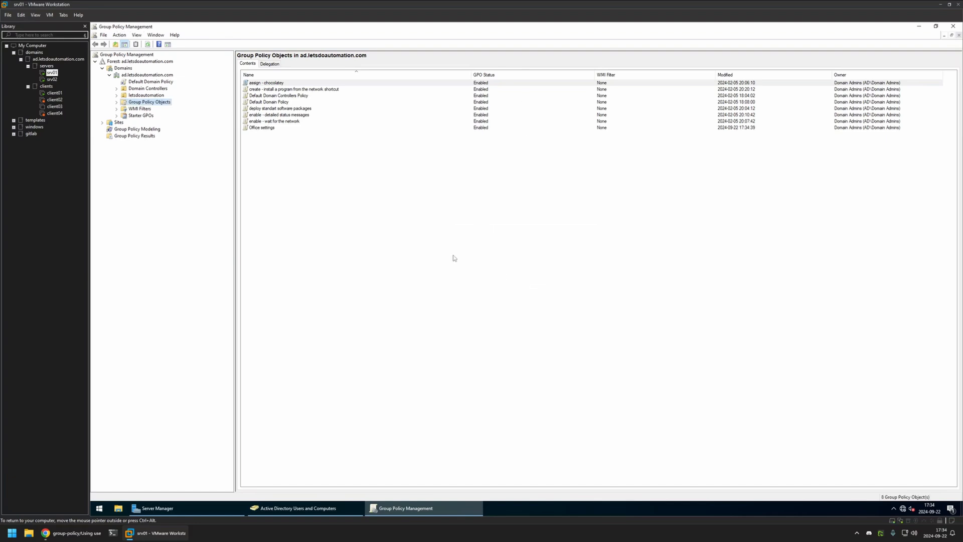
Open the Office settings policy from the Group Policy Objects container for editing.
click(117, 102)
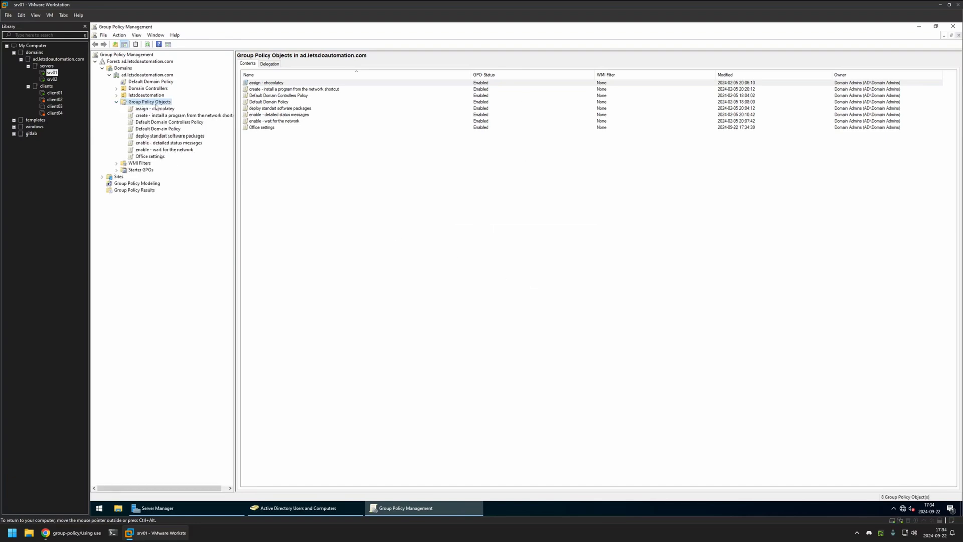
click(156, 157)
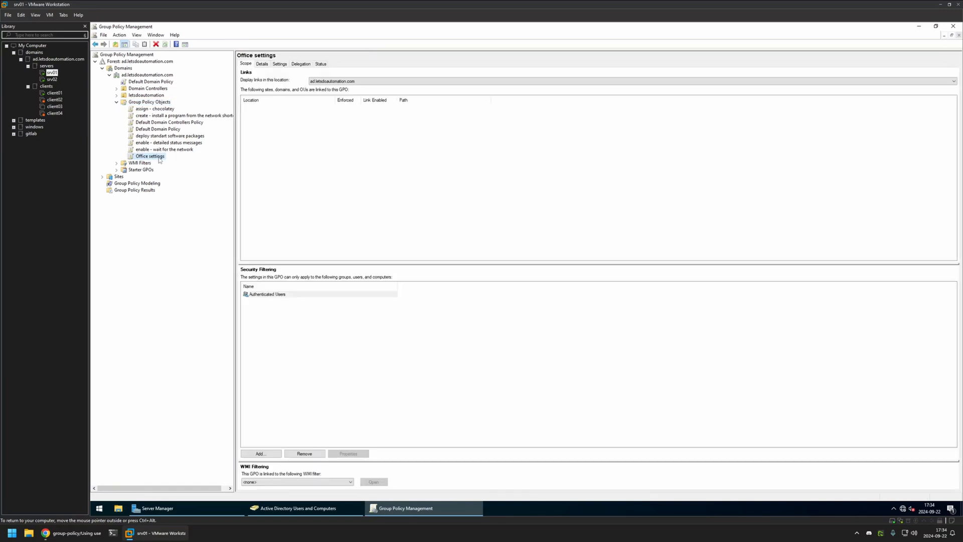
right_click(160, 160)
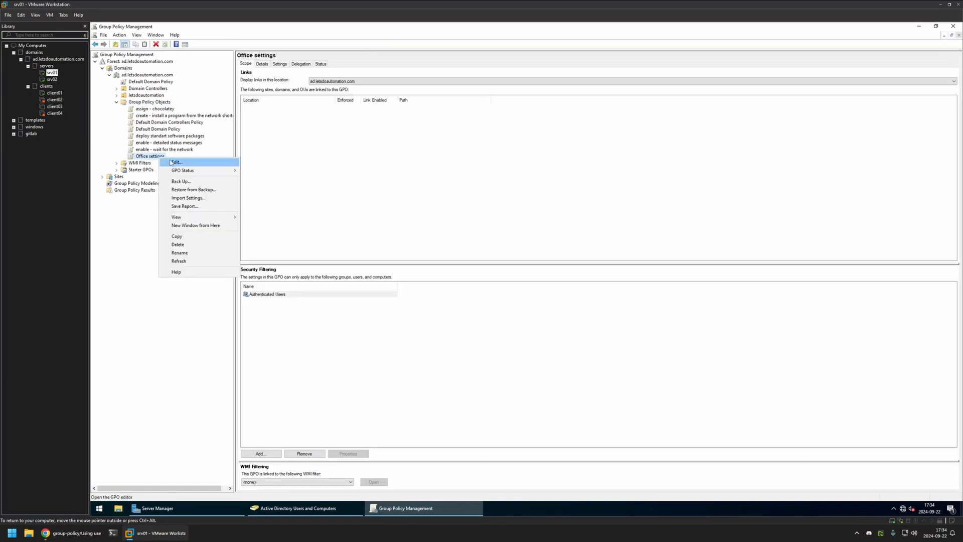
click(170, 161)
drag(253, 58, 527, 121)
Create a new registry item under User Configuration > Preferences > Windows Settings > Registry.
click(432, 175)
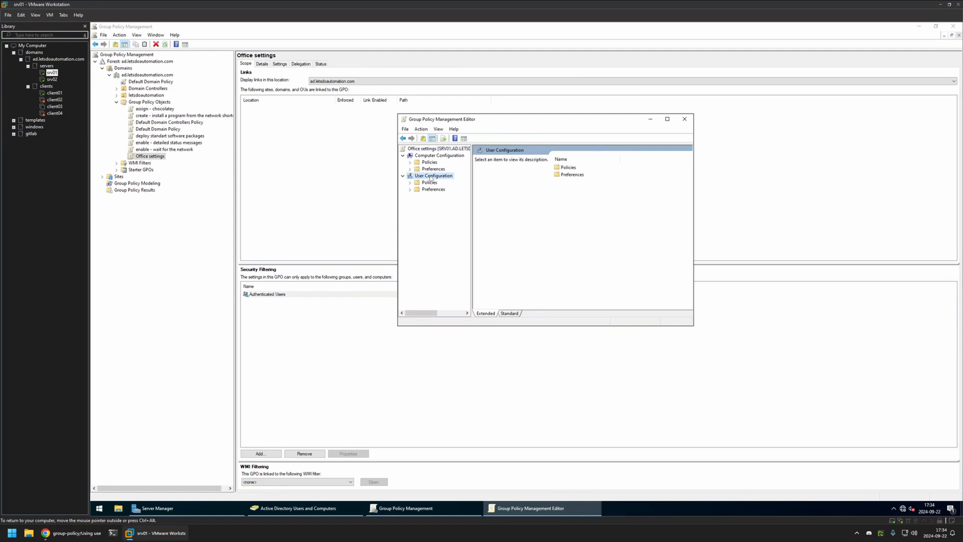
click(410, 189)
click(417, 197)
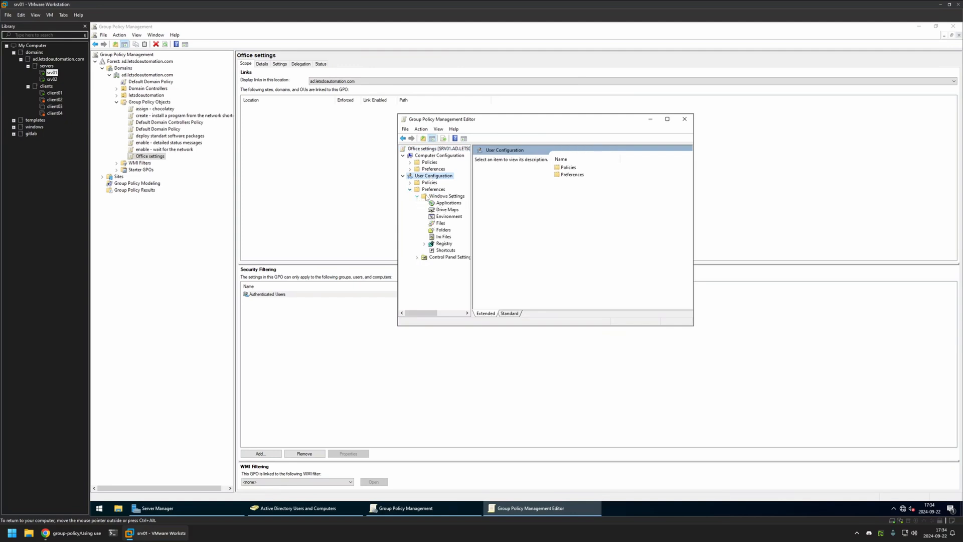
click(445, 244)
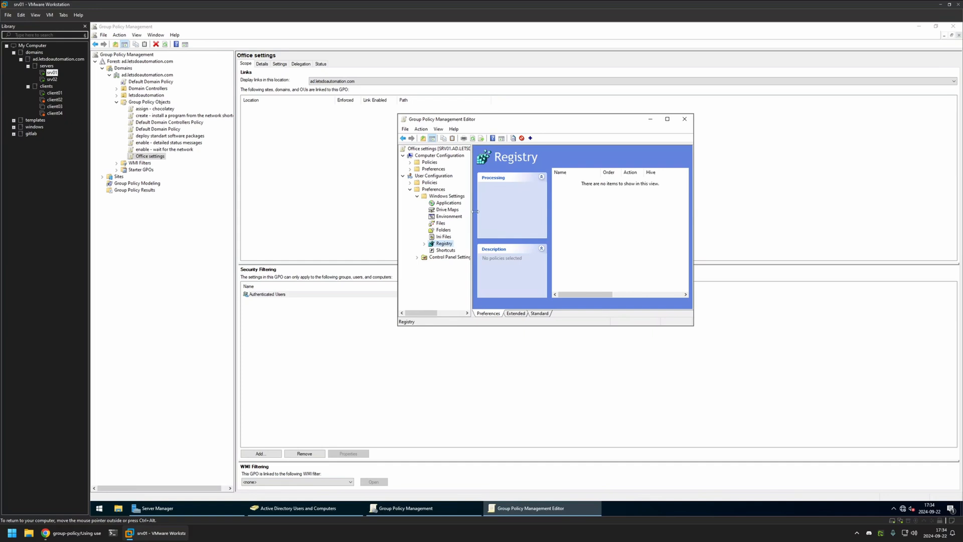
right_click(594, 209)
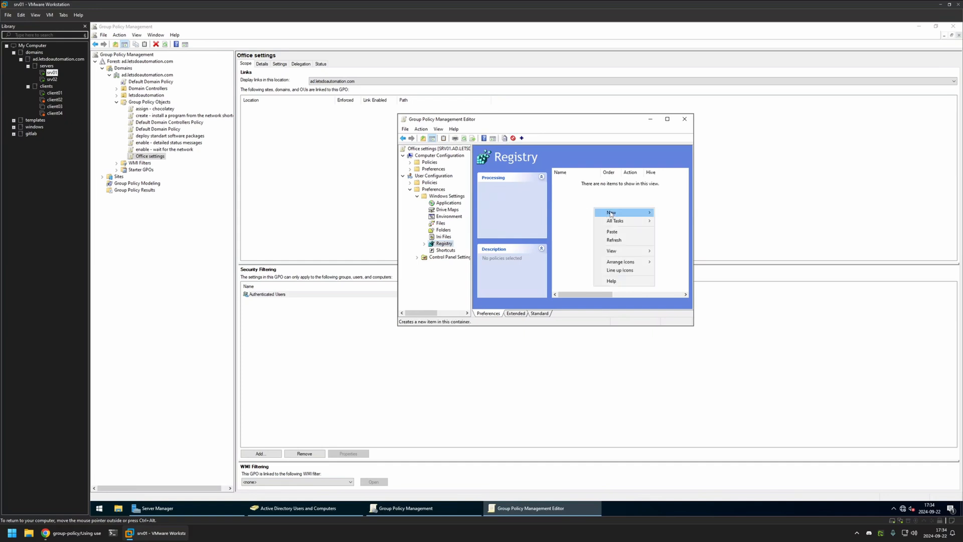
mouse_move(611, 213)
click(664, 213)
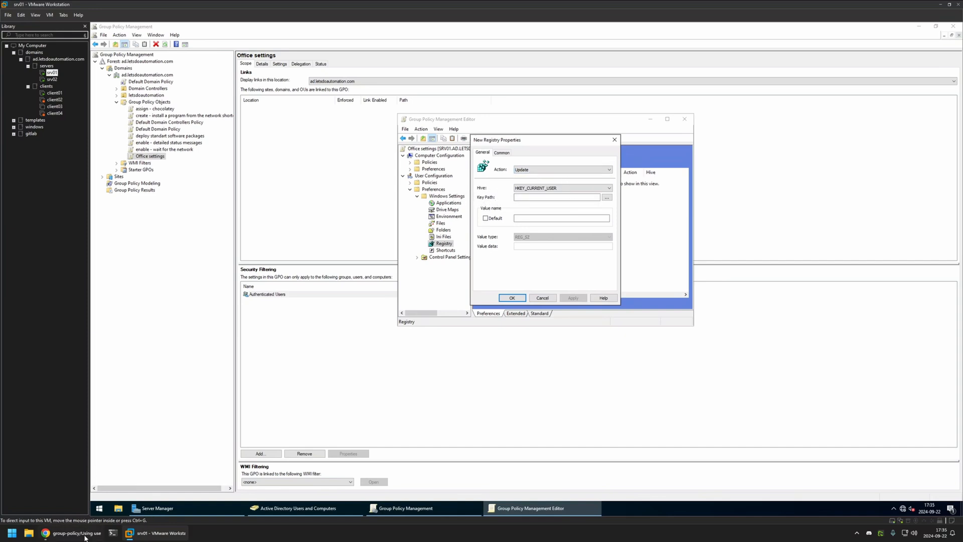
Set the registry item's key path to Software\Microsoft\Office\Common\UserInfo, copied from the GitHub README in the browser.
click(66, 532)
scroll(238, 309, down, 3)
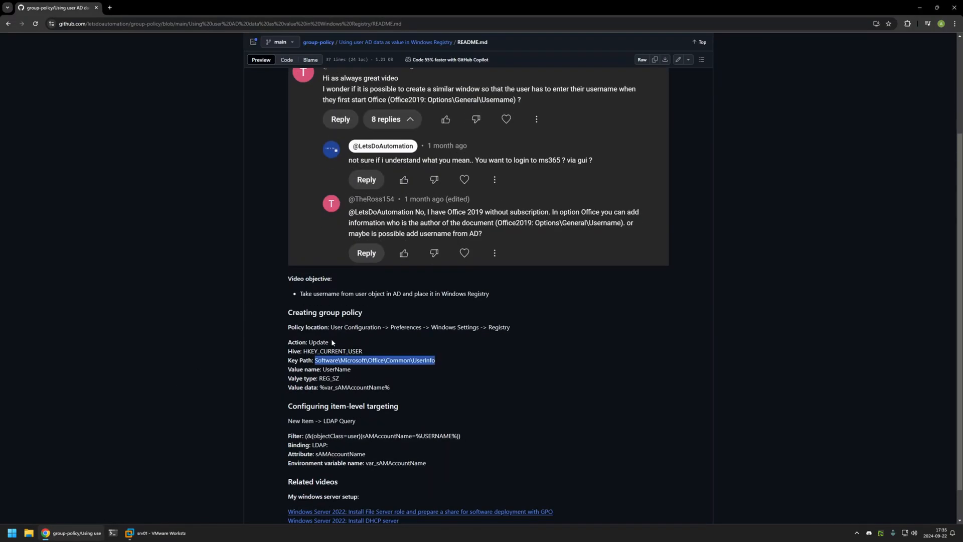
click(437, 364)
drag(437, 365, 315, 360)
right_click(315, 361)
click(341, 369)
click(160, 532)
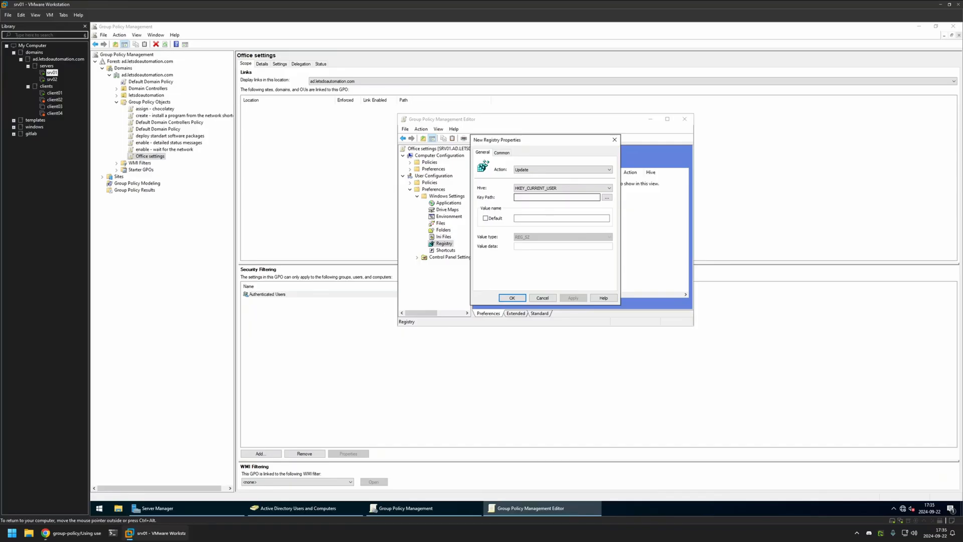
click(549, 197)
key(ctrl+v)
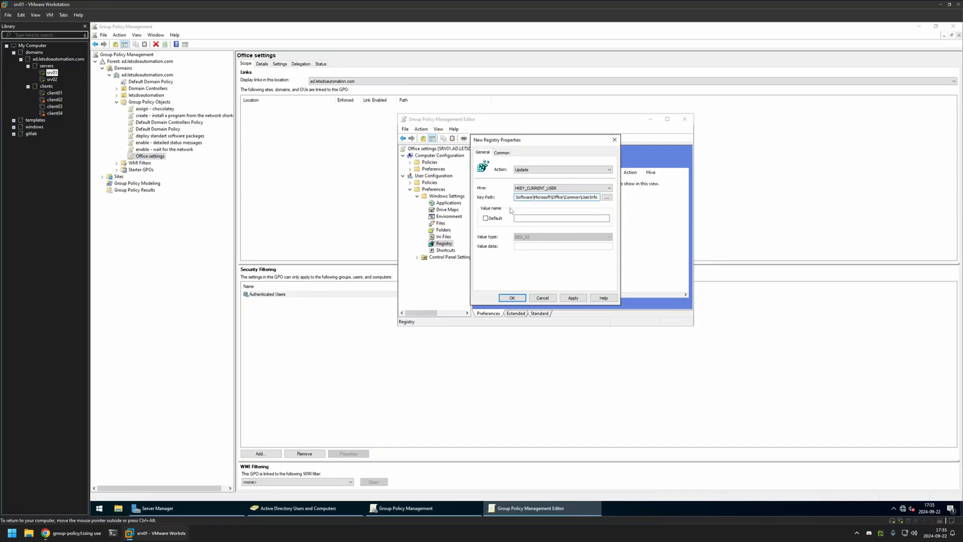
Set the registry item's value name to UserName, copied from the README.
click(73, 534)
double_click(336, 369)
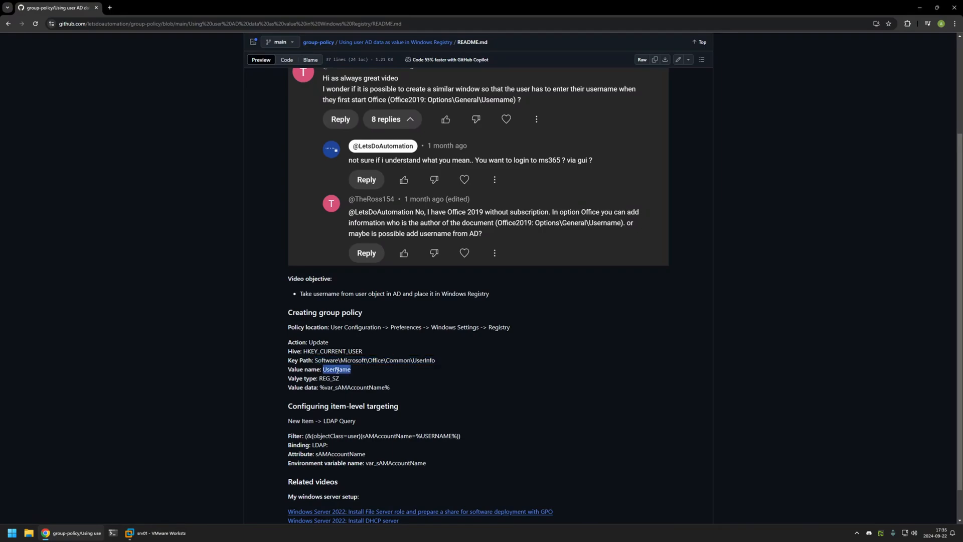
key(ctrl+c)
click(159, 533)
key(Tab)
key(Tab)
key(Tab)
key(ctrl+v)
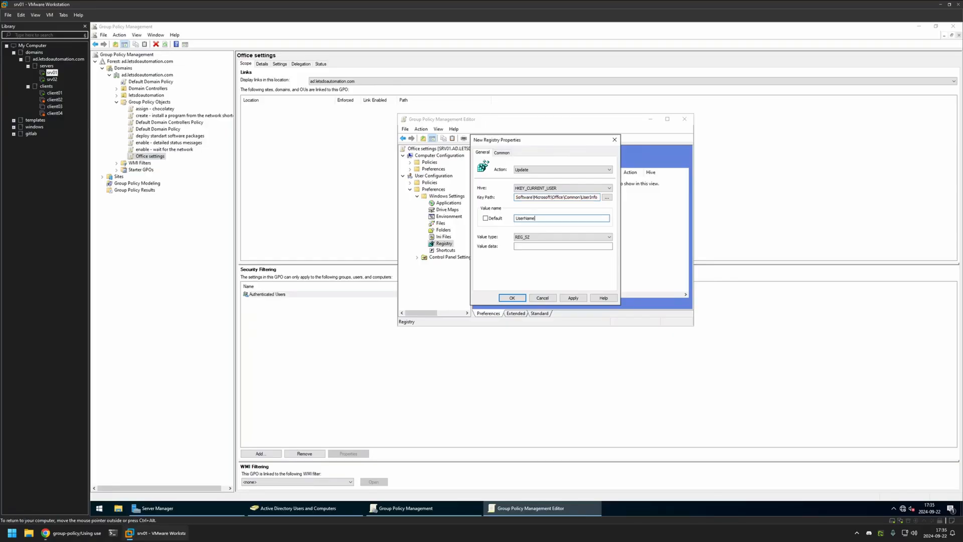
Check the type of the Office UserName value in client01's registry and return to the value data on srv01.
click(54, 92)
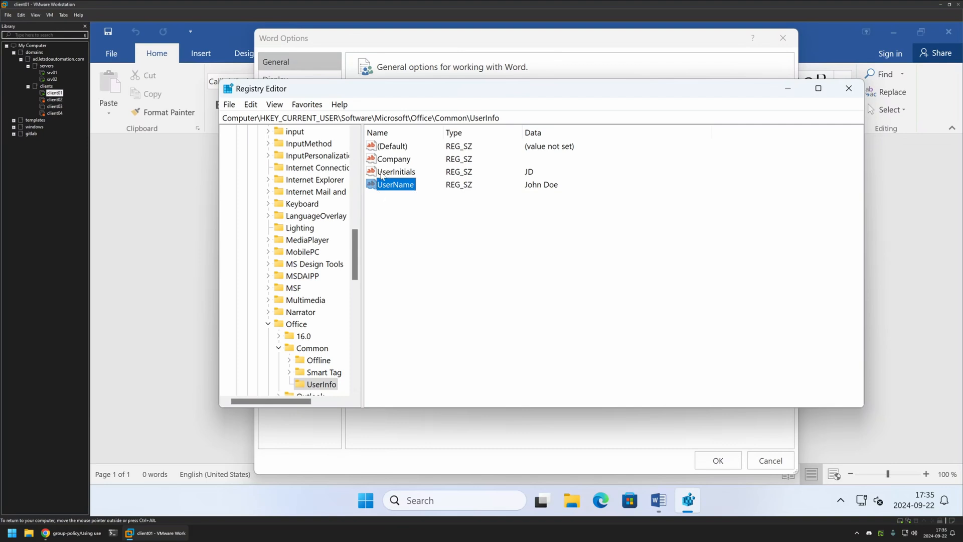
click(52, 72)
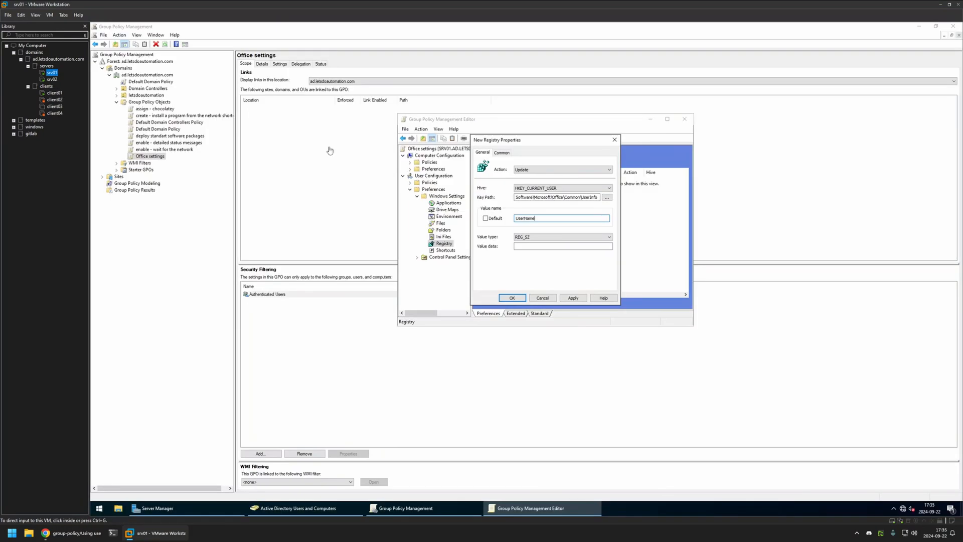
click(505, 233)
click(516, 247)
text(joh)
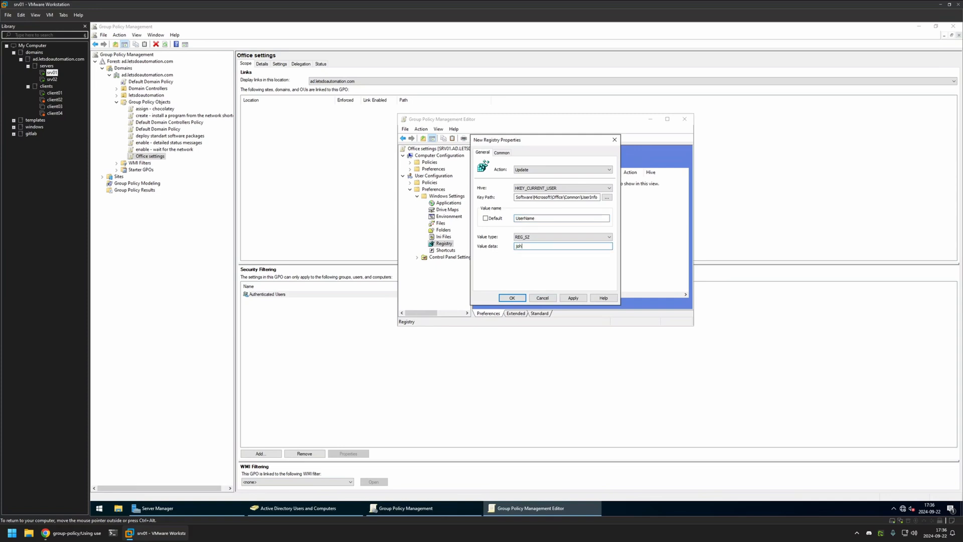
text(nsusername)
key(ctrl+a)
key(BackSpace)
Set the value data to %var_username%, then enable item-level targeting and open its editor.
text(%var_username%)
click(502, 153)
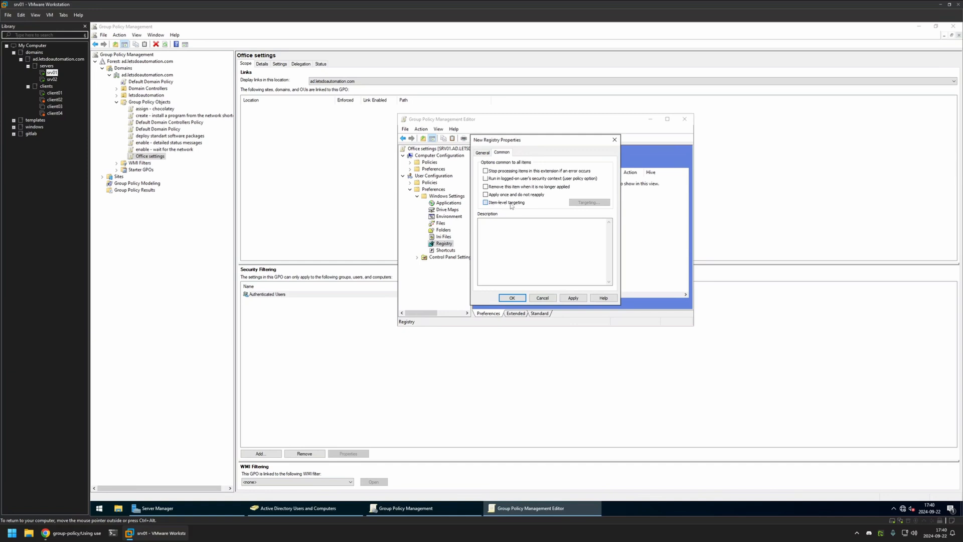
click(512, 203)
click(593, 203)
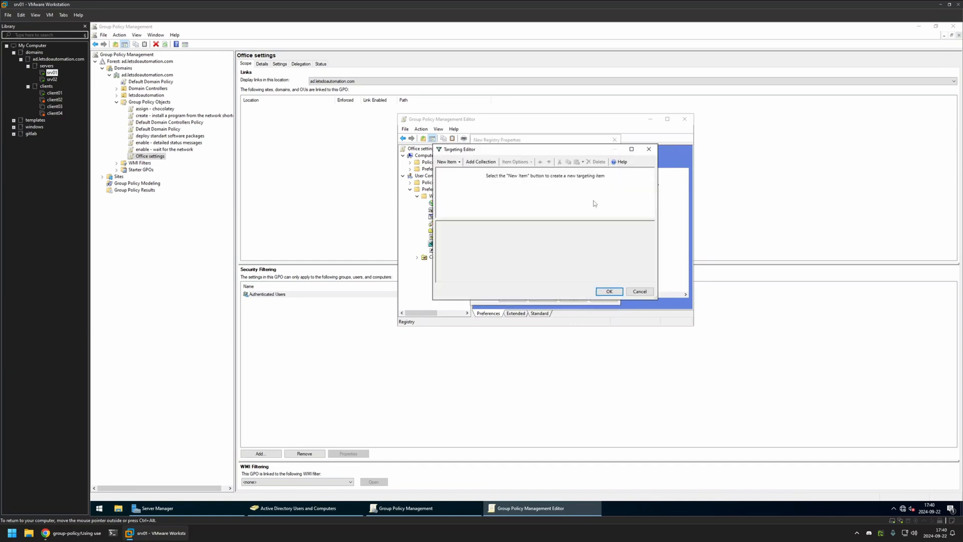
Add an LDAP Query targeting item with the filter (&(objectClass=user)(sAMAccountName=%USERNAME%)) copied from the README.
click(450, 163)
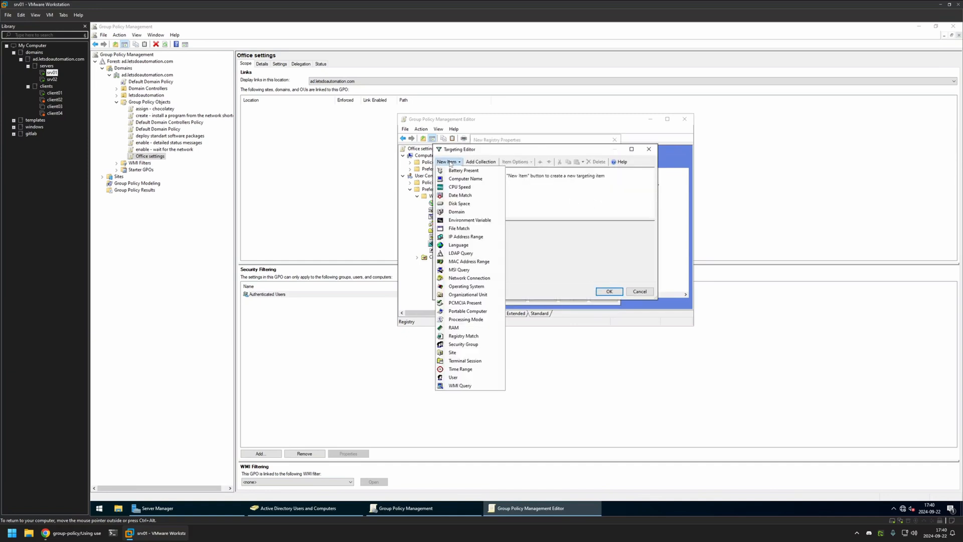
click(472, 253)
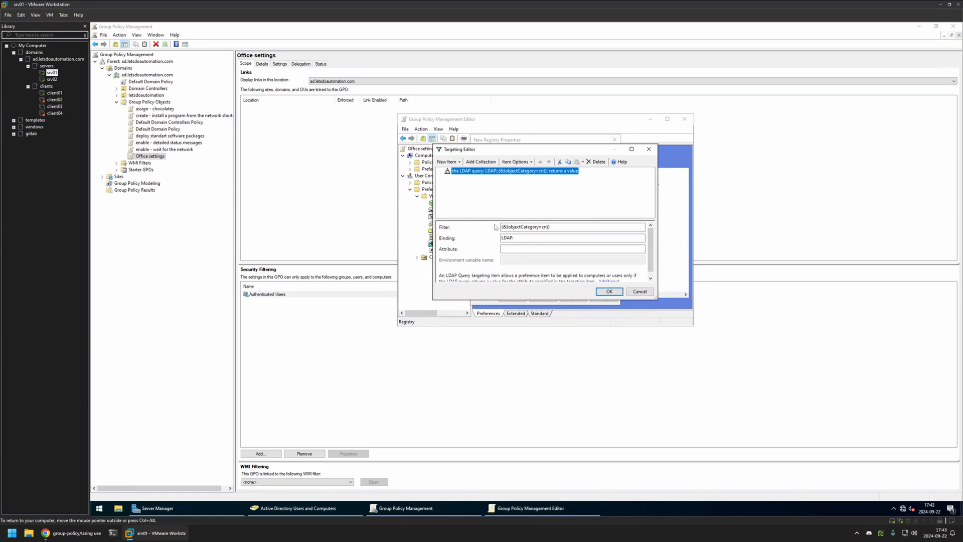
click(73, 532)
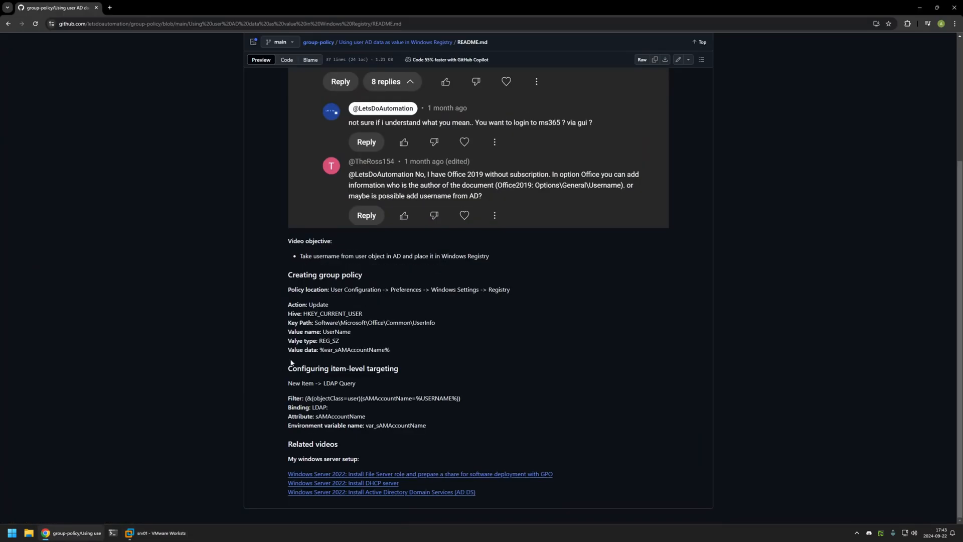
drag(461, 398, 305, 400)
key(ctrl+c)
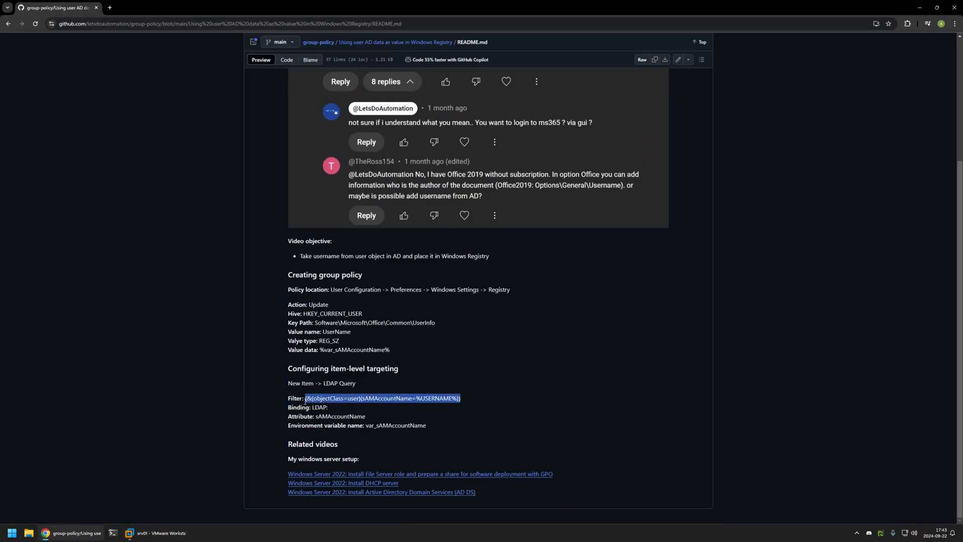
click(158, 533)
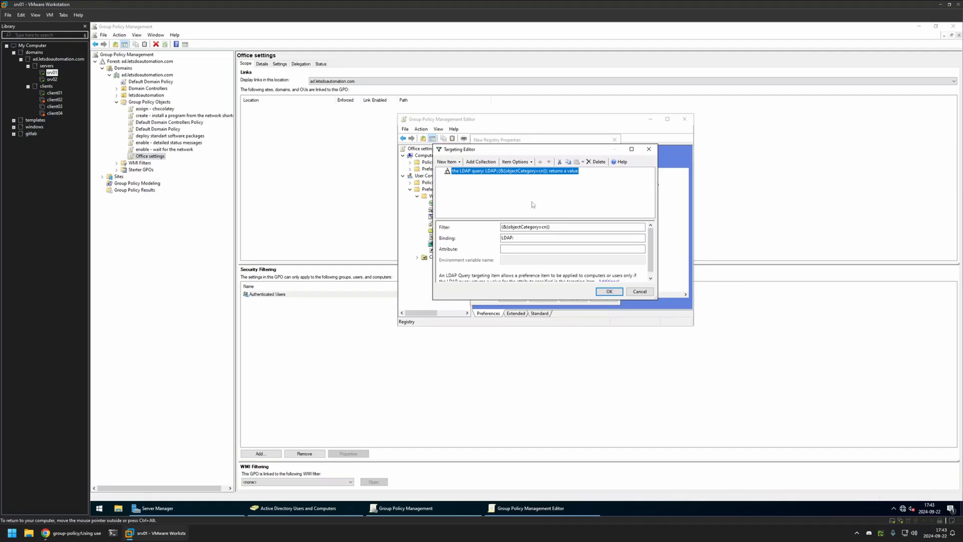
key(Tab)
key(ctrl+v)
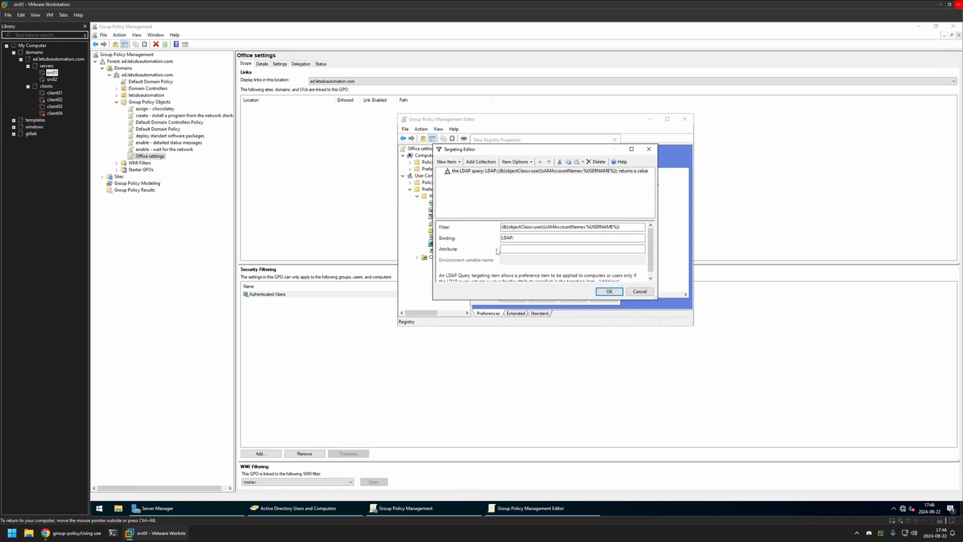
Set the LDAP query's attribute to sAMAccountName, copied from the README on GitHub.
click(71, 533)
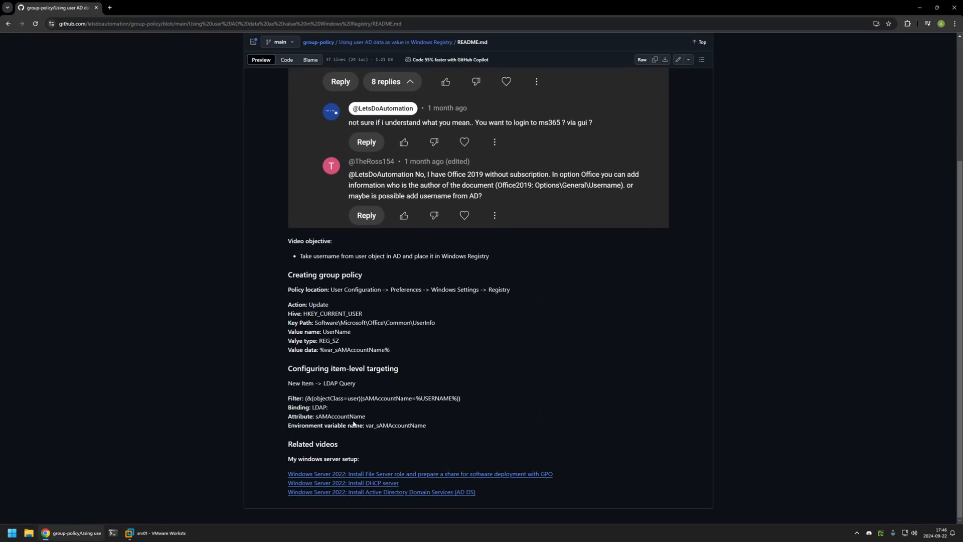
double_click(338, 414)
right_click(329, 418)
click(351, 427)
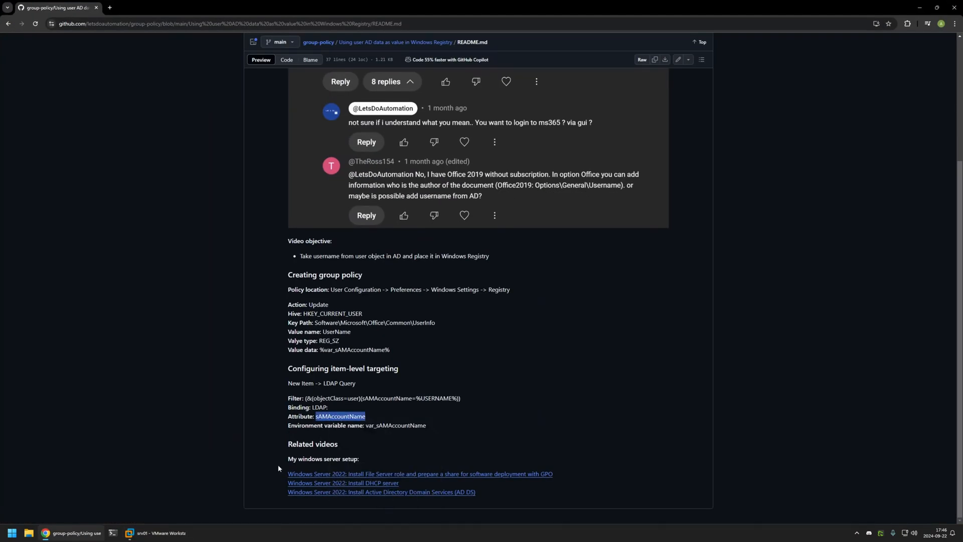
click(157, 533)
click(502, 249)
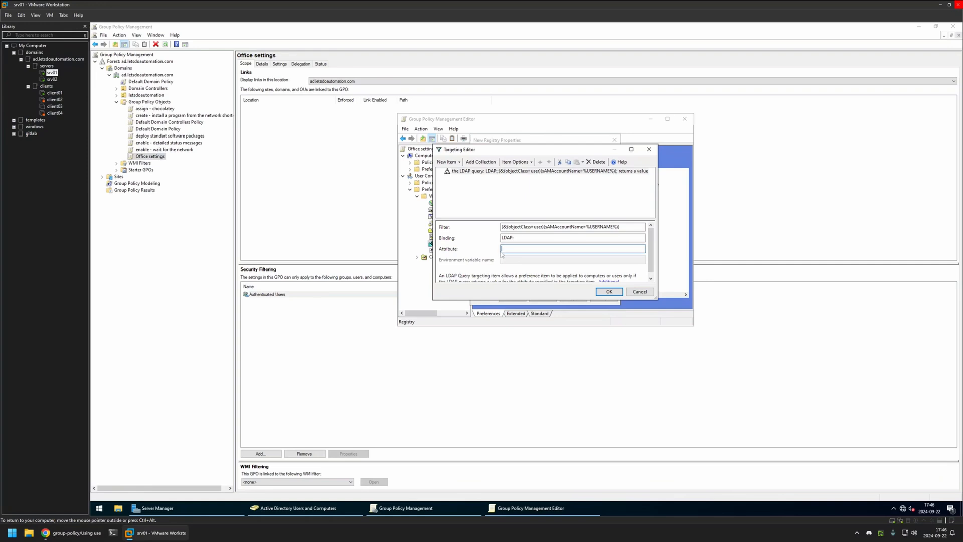
key(ctrl+v)
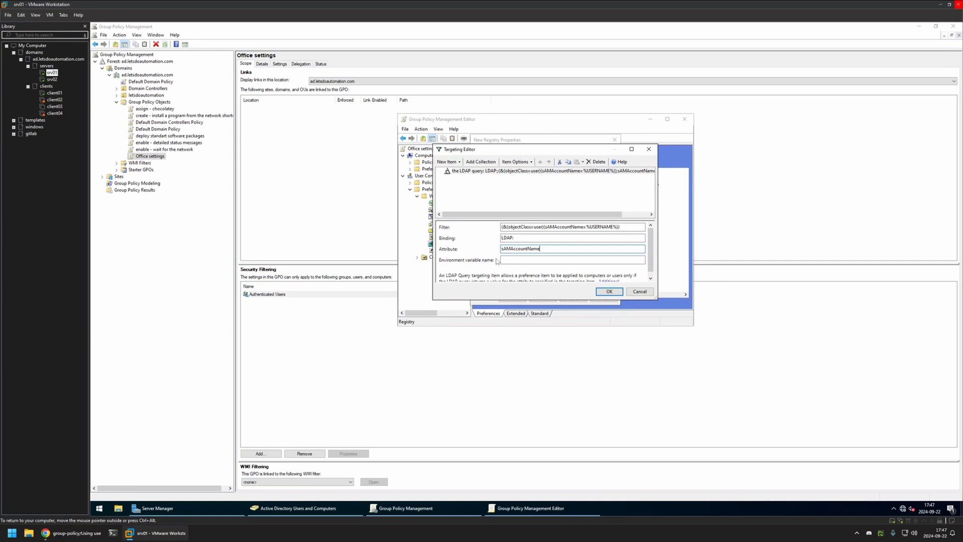
Name the LDAP query's environment variable var_username and accept the item-level targeting.
click(501, 260)
text(var_u)
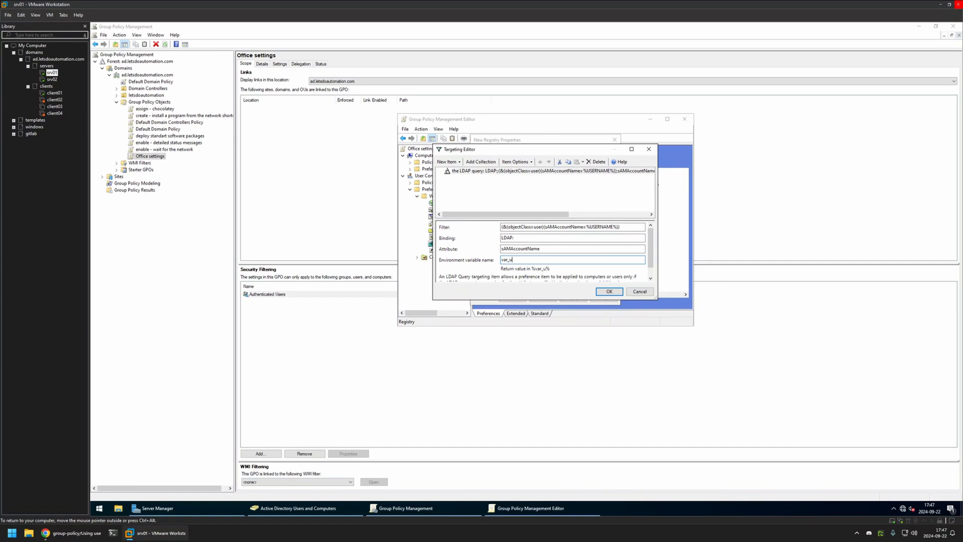
text(sername)
click(608, 293)
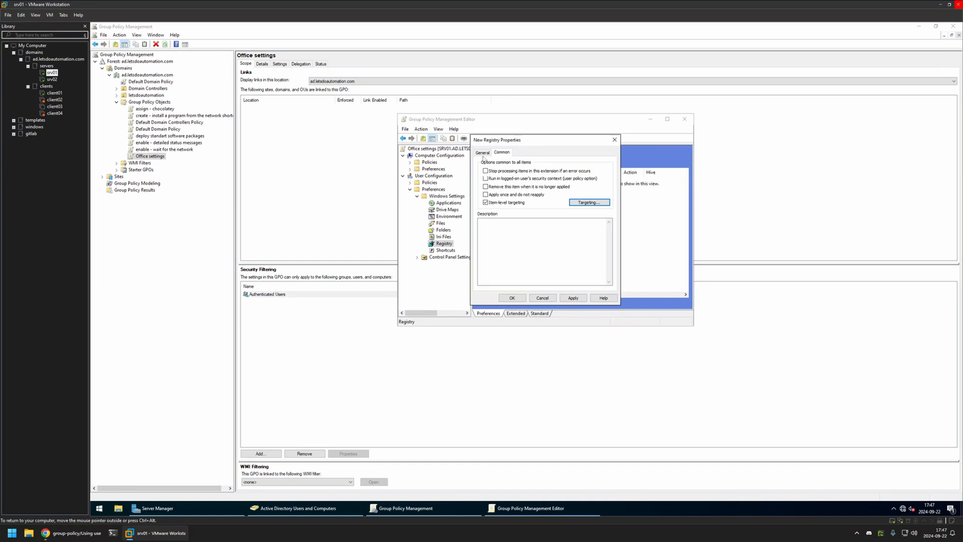
Review the general settings of the new UserName registry item, apply and save it, and close the policy editor.
click(482, 152)
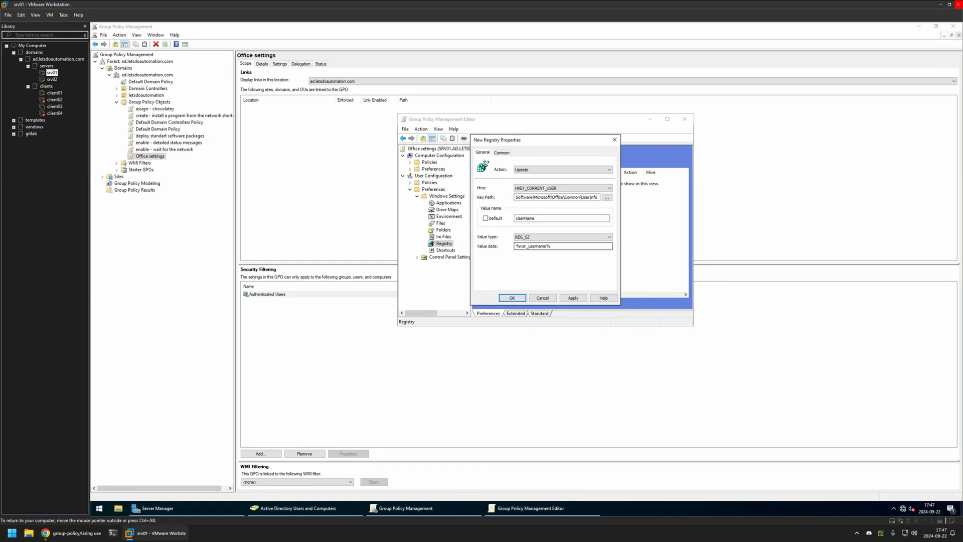
click(573, 298)
click(512, 298)
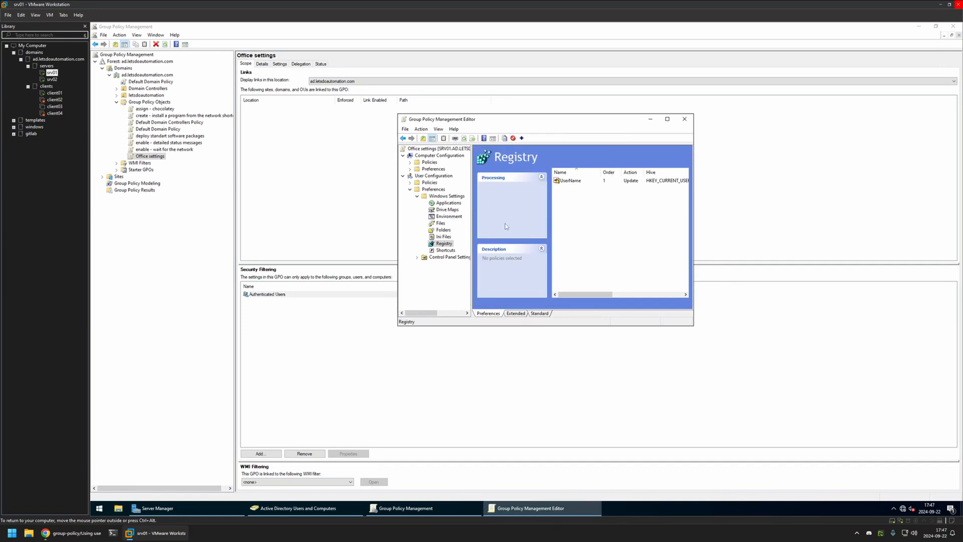
click(684, 119)
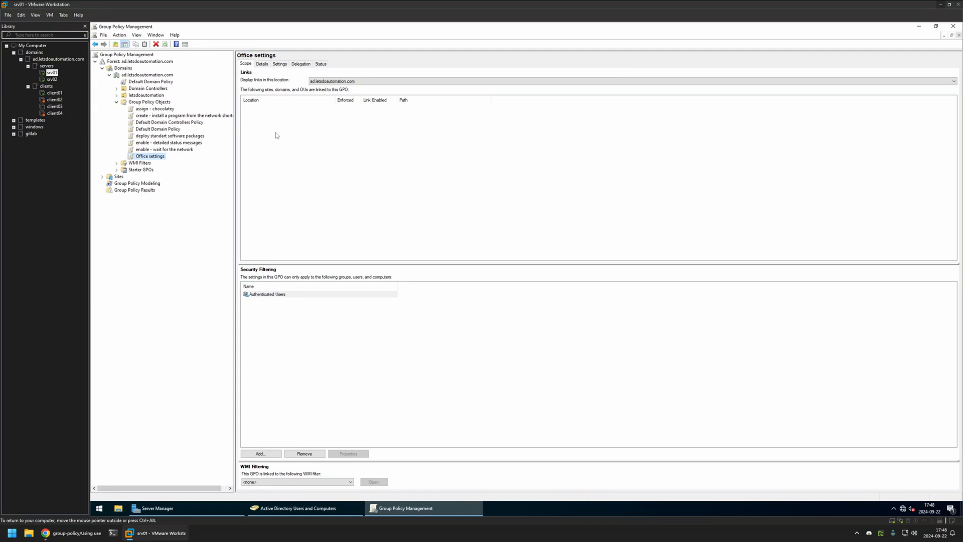
Set the Office settings GPO status to Computer configuration settings disabled and confirm the change.
click(261, 64)
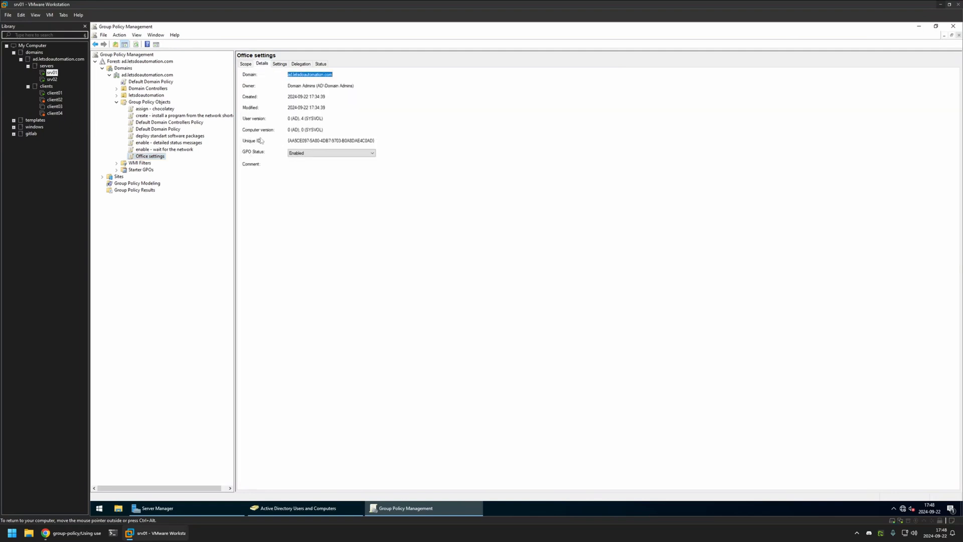
click(301, 153)
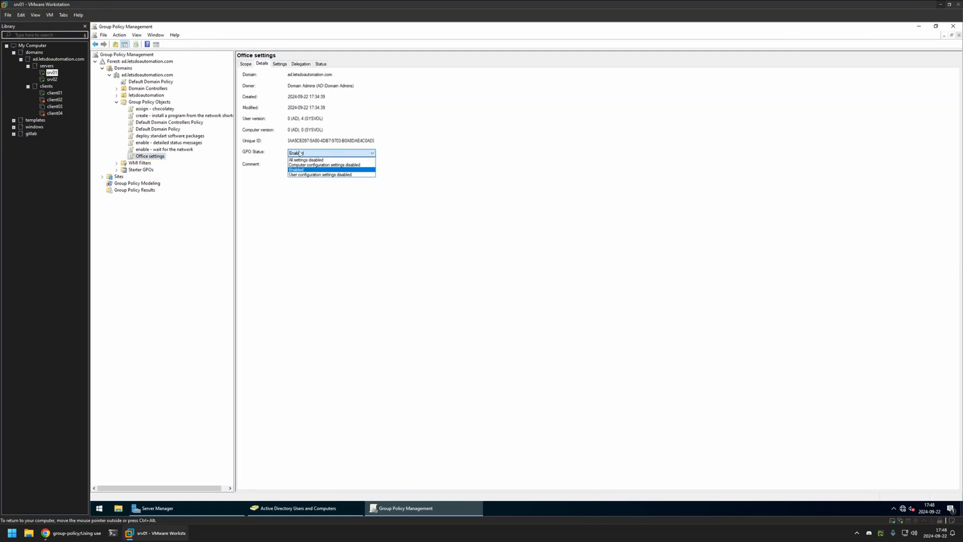
click(319, 166)
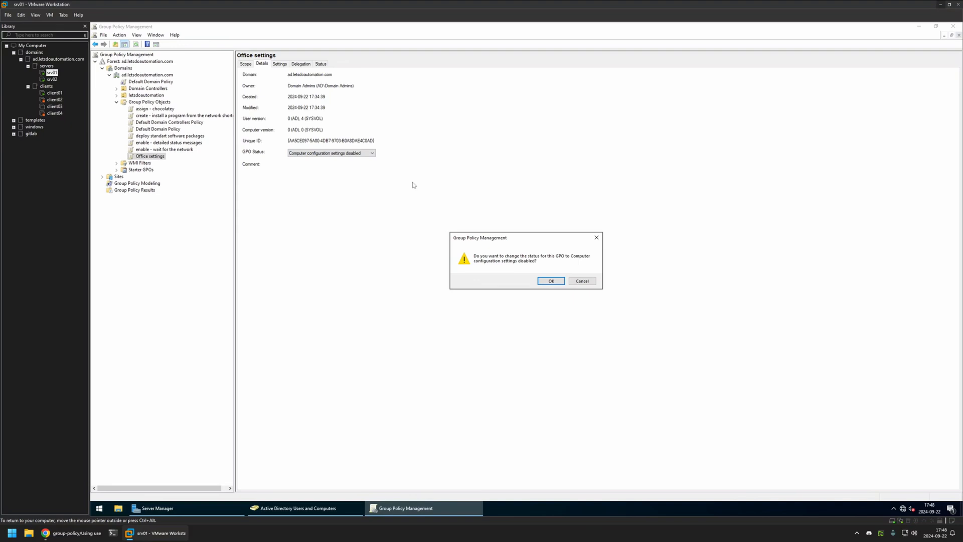
click(547, 279)
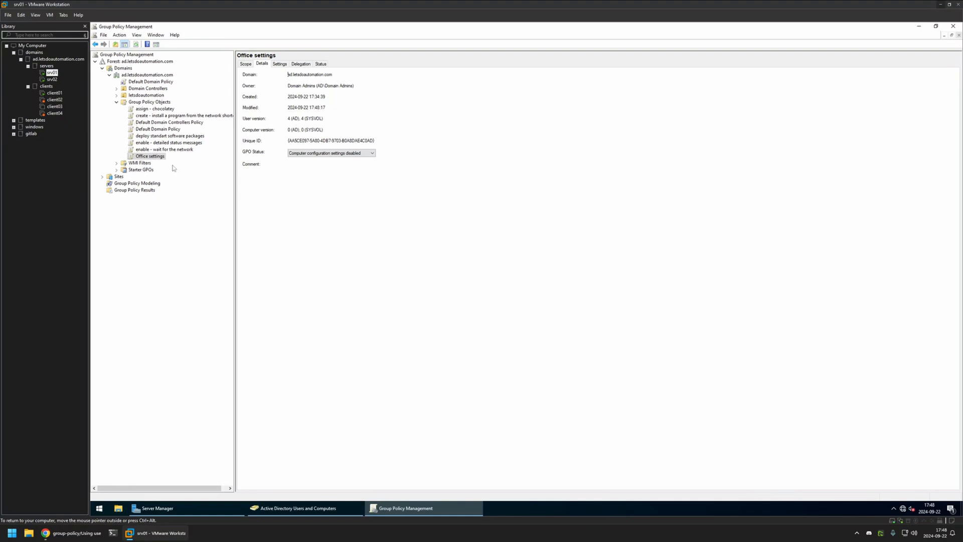
Link the Office settings GPO to the users OU under letsdoautomation and check the OU's linked policies.
click(116, 95)
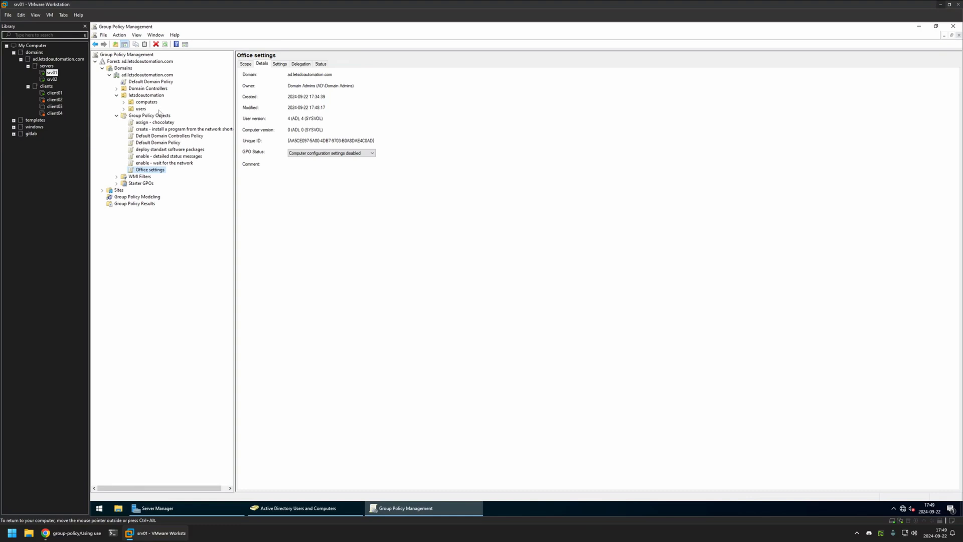
drag(158, 173, 139, 111)
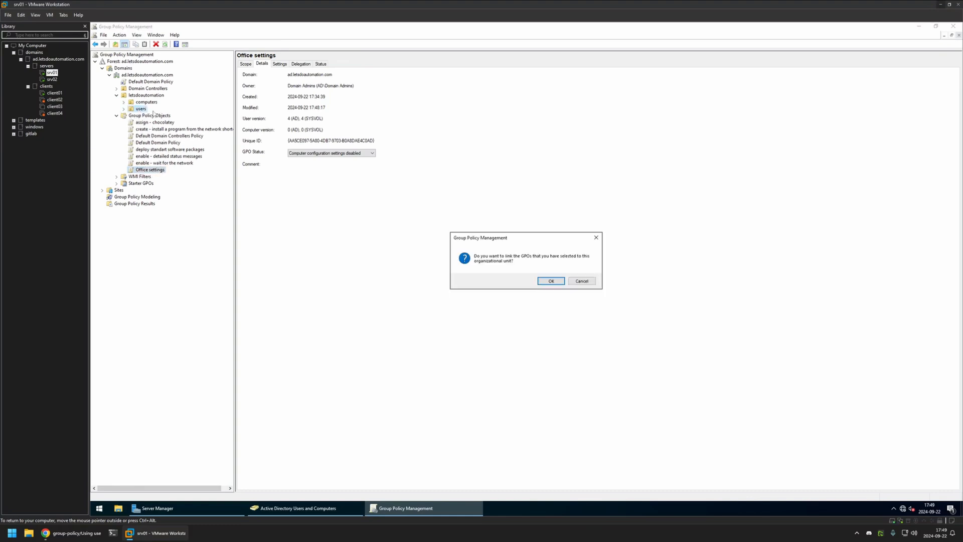
click(549, 281)
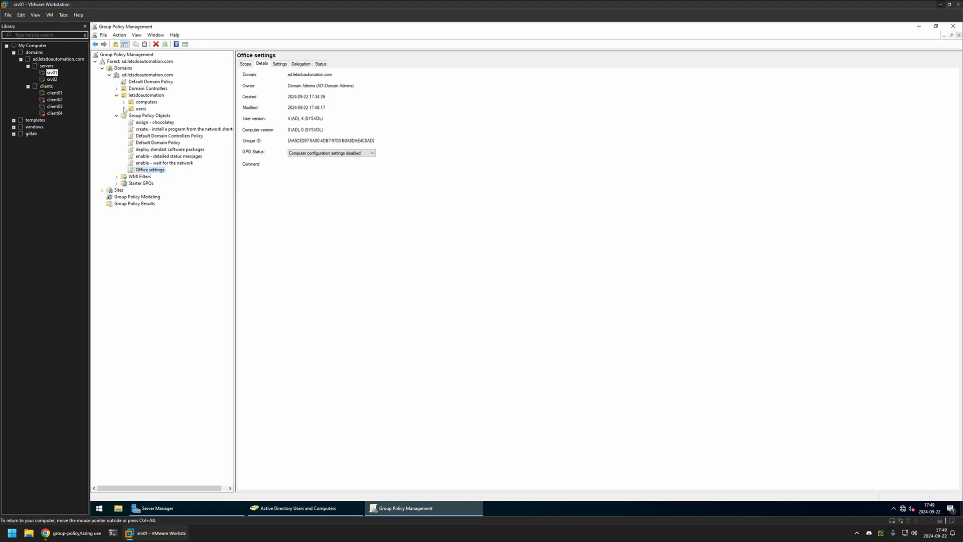
click(124, 108)
click(139, 109)
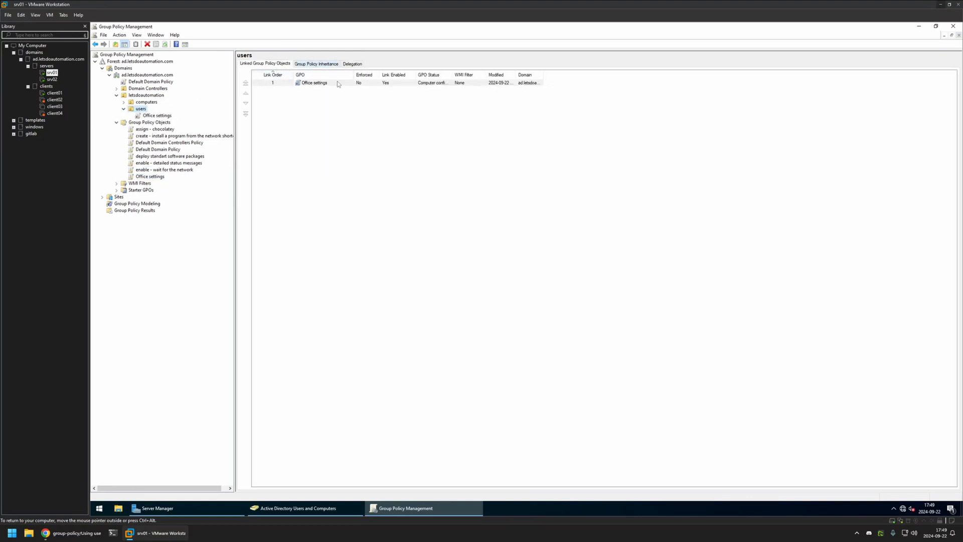
click(299, 92)
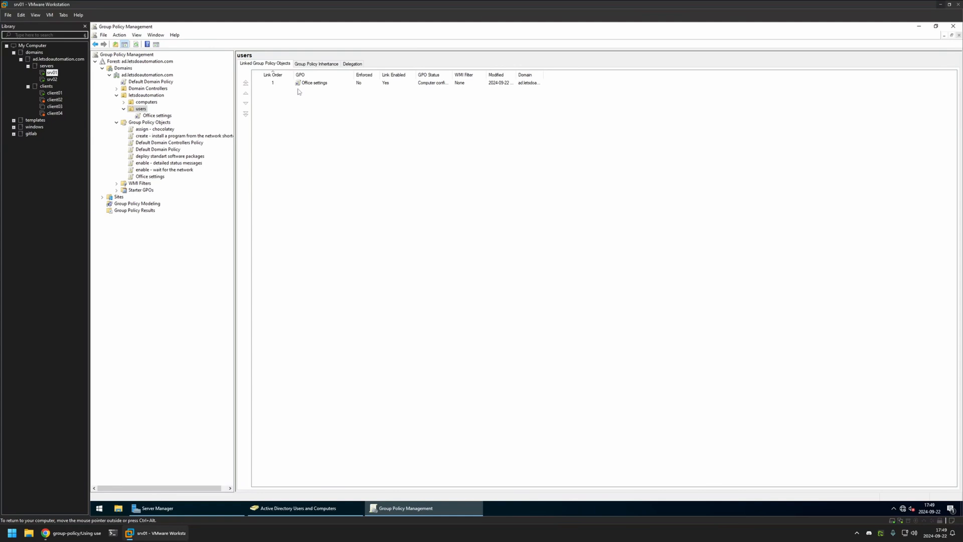
Switch to client01, refresh its Office UserInfo registry values, and close Word together with its options dialog.
click(54, 92)
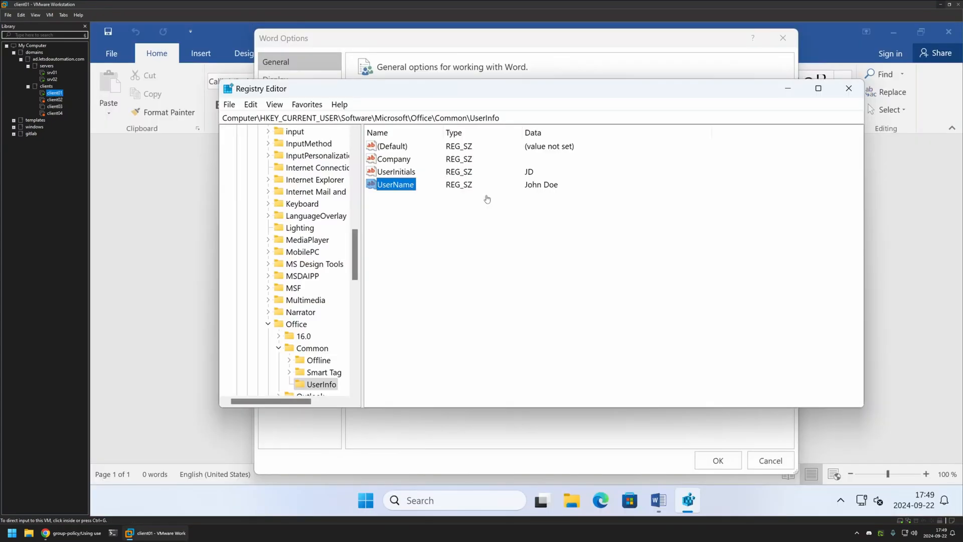
click(275, 104)
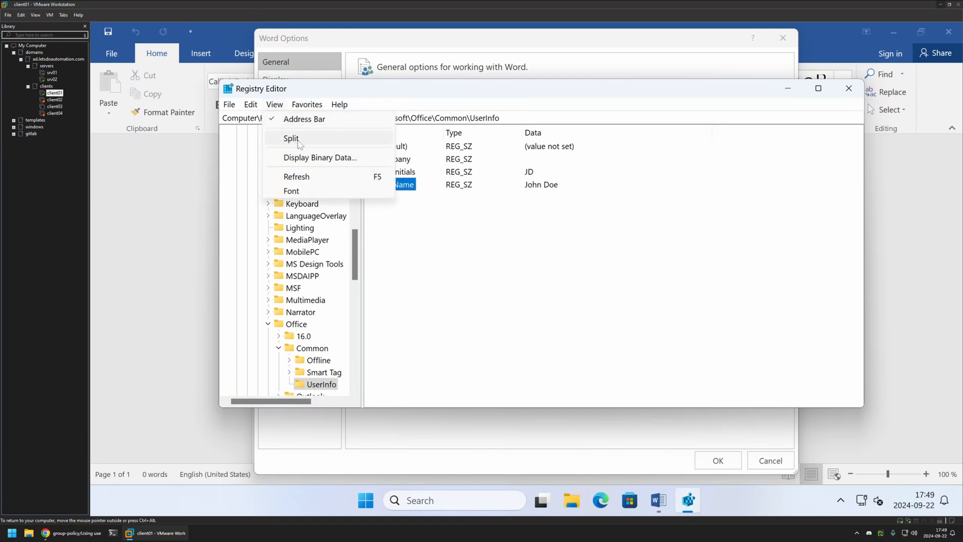
click(303, 175)
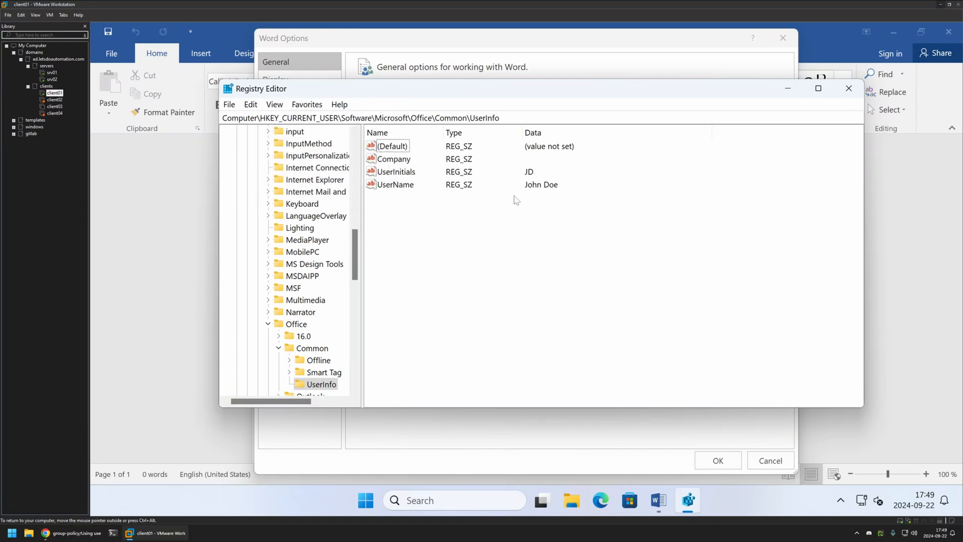
click(782, 38)
click(948, 31)
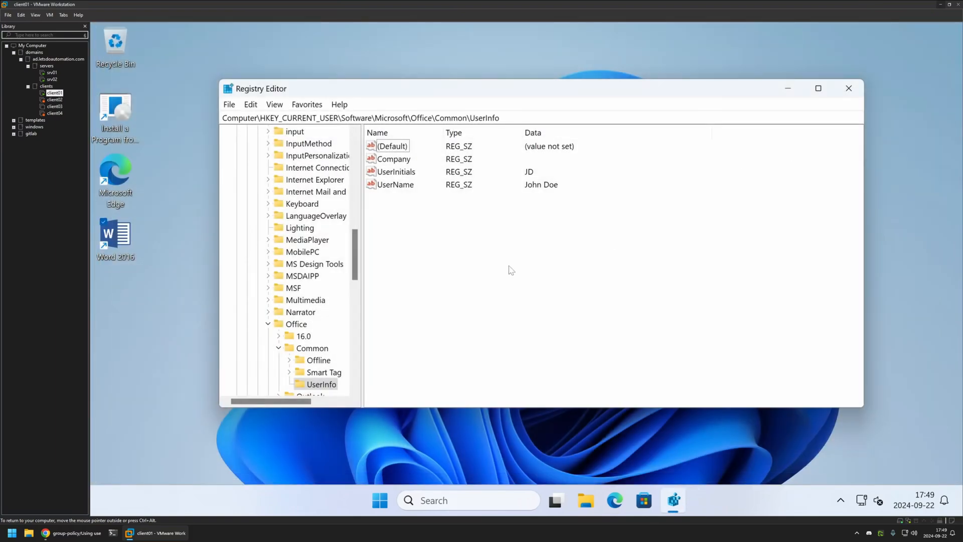
Open a Command Prompt on client01, arrange it beside the Registry Editor, and run gpupdate.
click(376, 498)
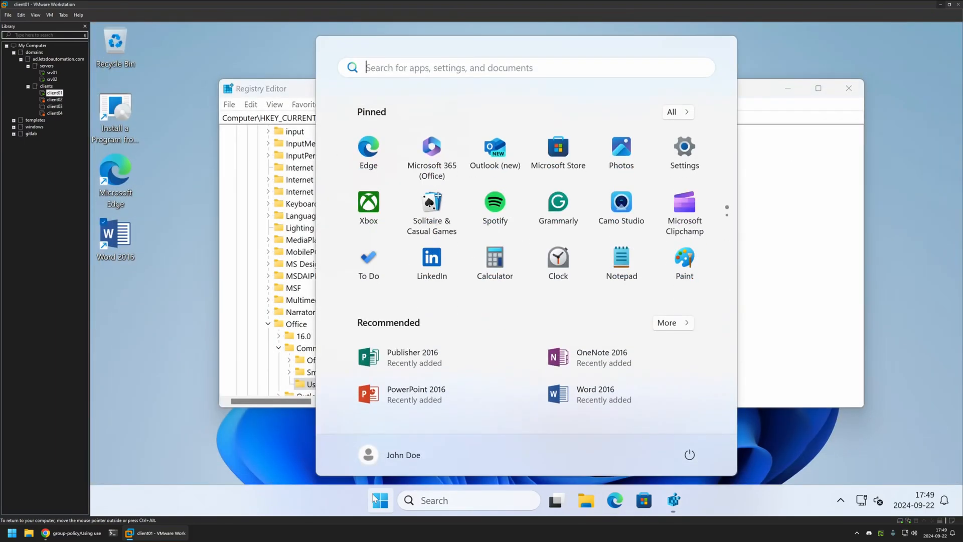
text(cmd)
key(Return)
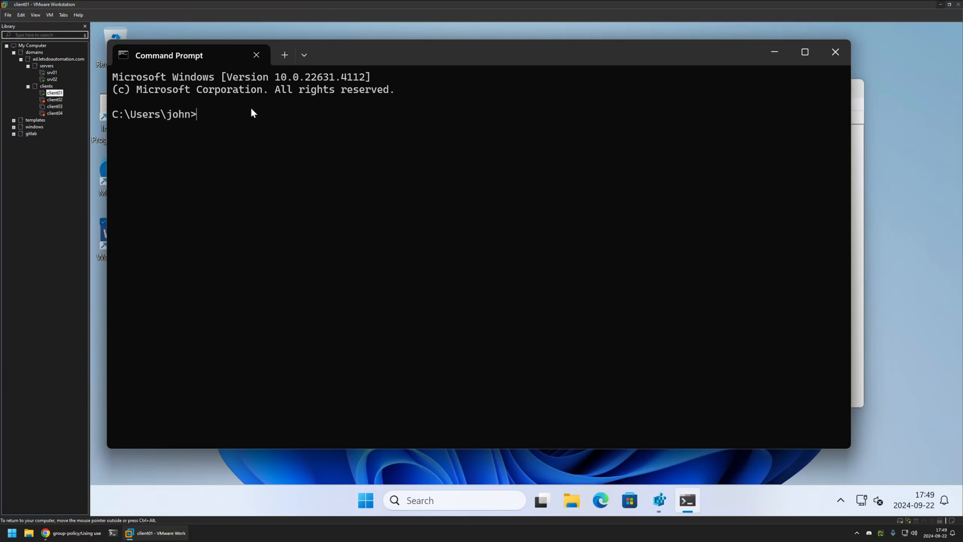
drag(341, 59, 595, 154)
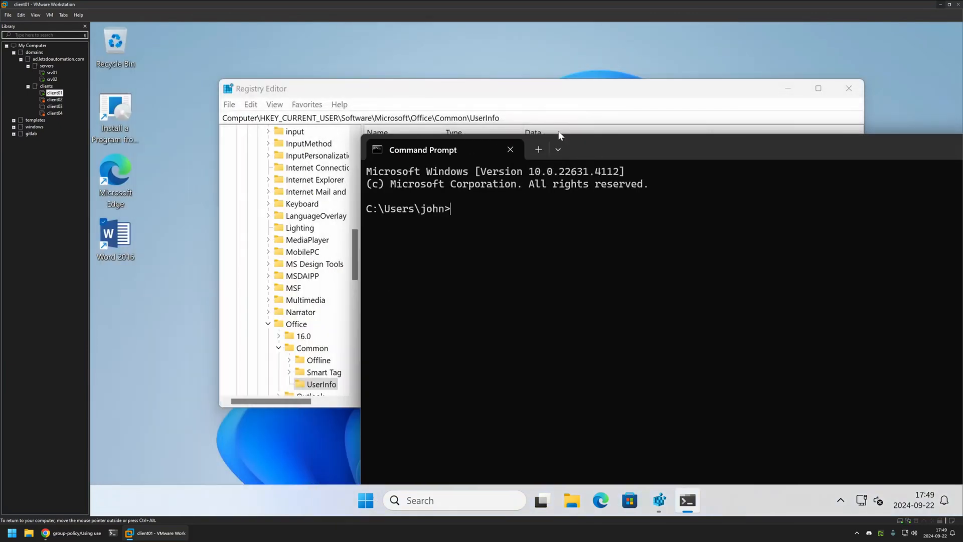
drag(537, 96, 462, 62)
click(798, 145)
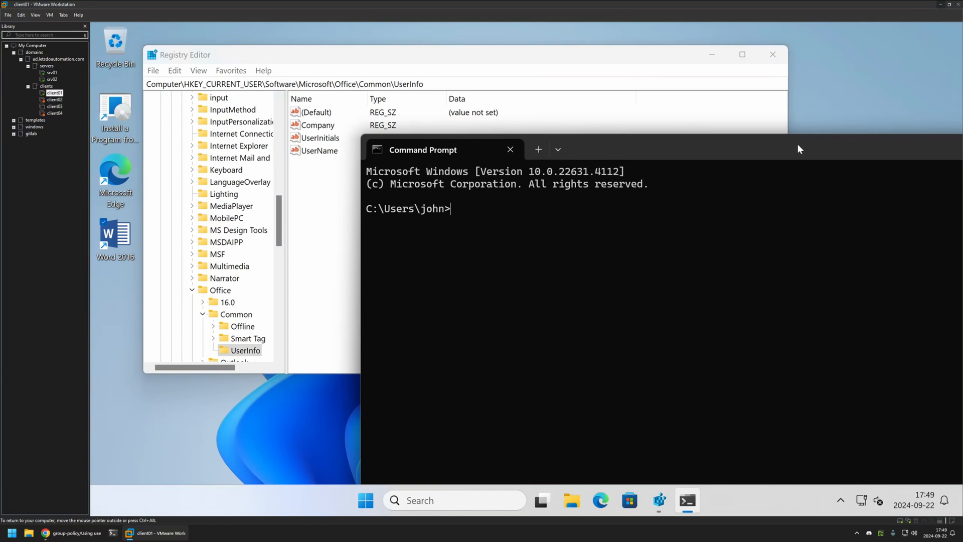
text(gpupdate)
key(Return)
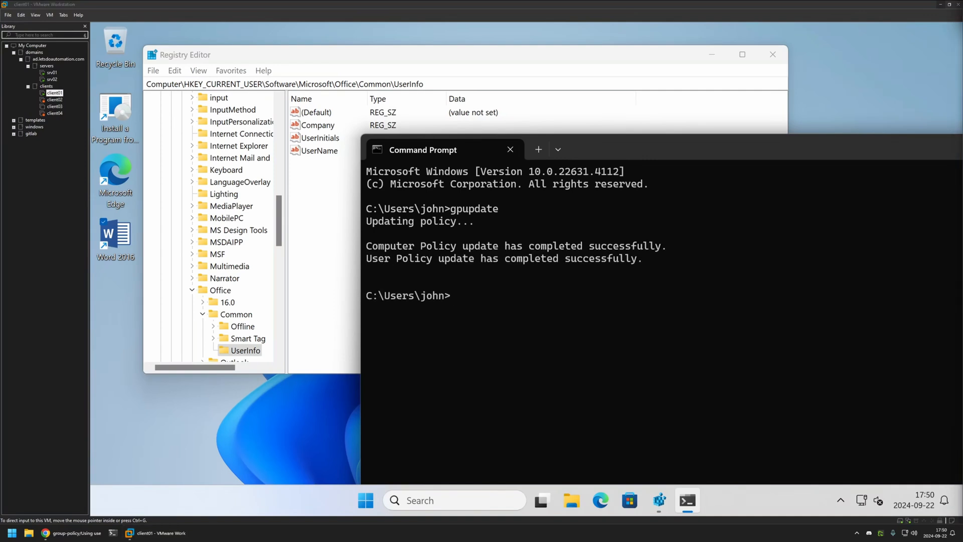
Refresh the Registry Editor and check the UserName data under the Office UserInfo key.
click(456, 57)
click(198, 71)
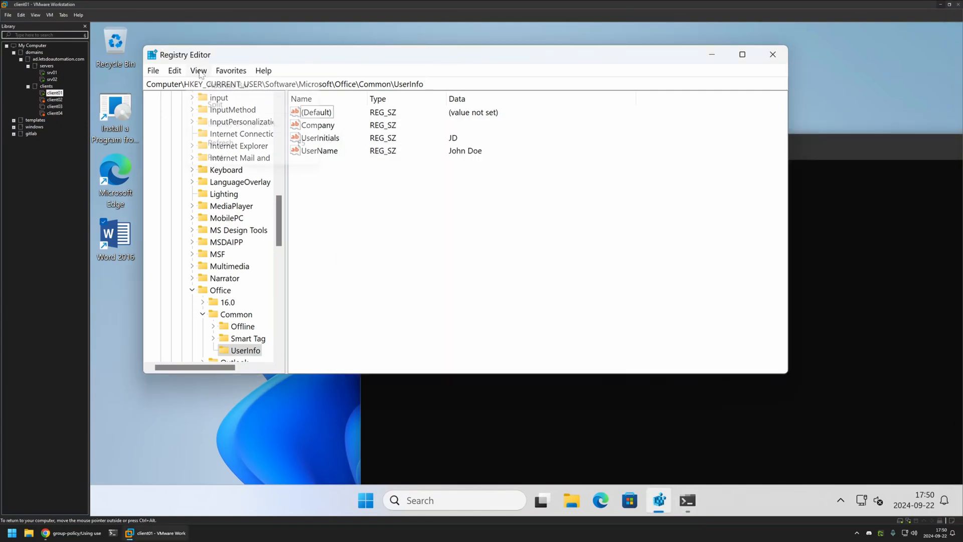
click(234, 141)
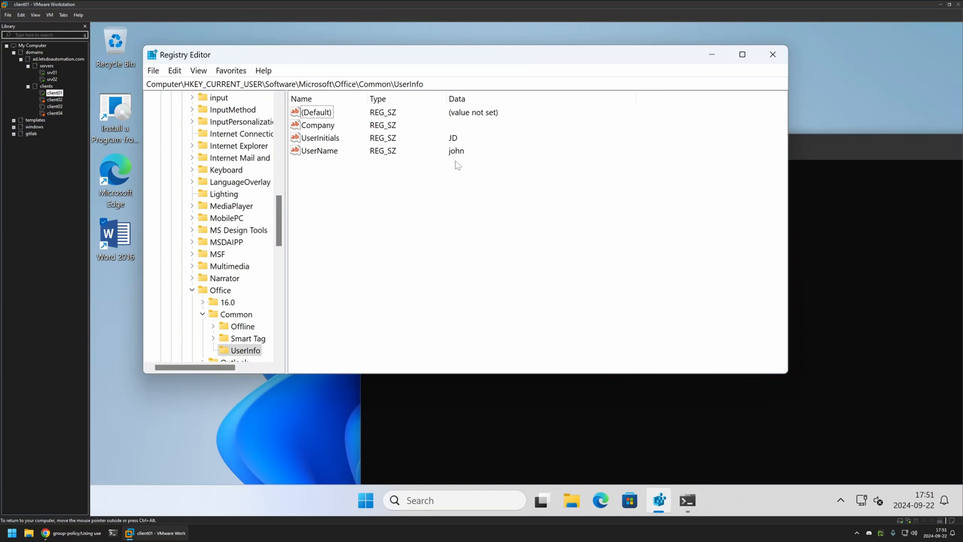
Start Word 2016 with a blank document and check the user name in its general options.
double_click(123, 240)
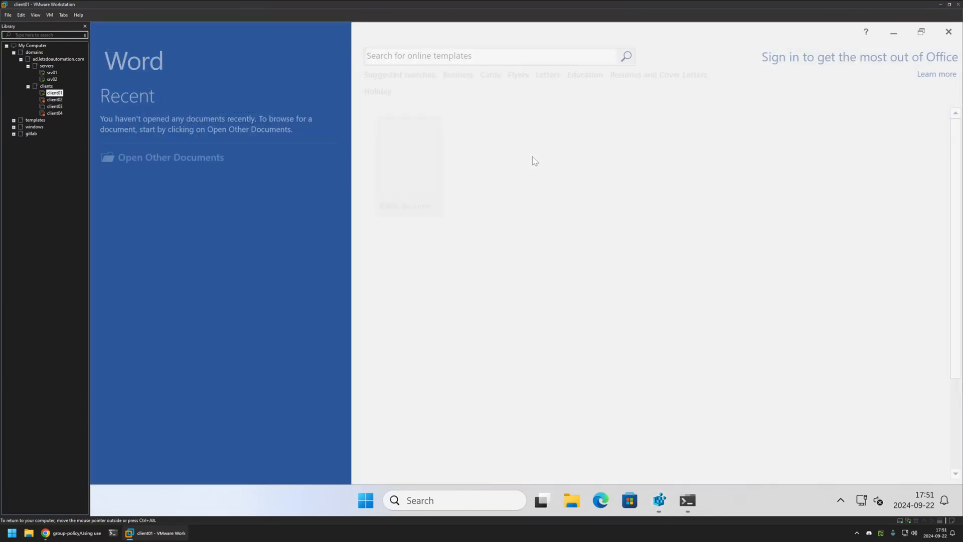
click(395, 116)
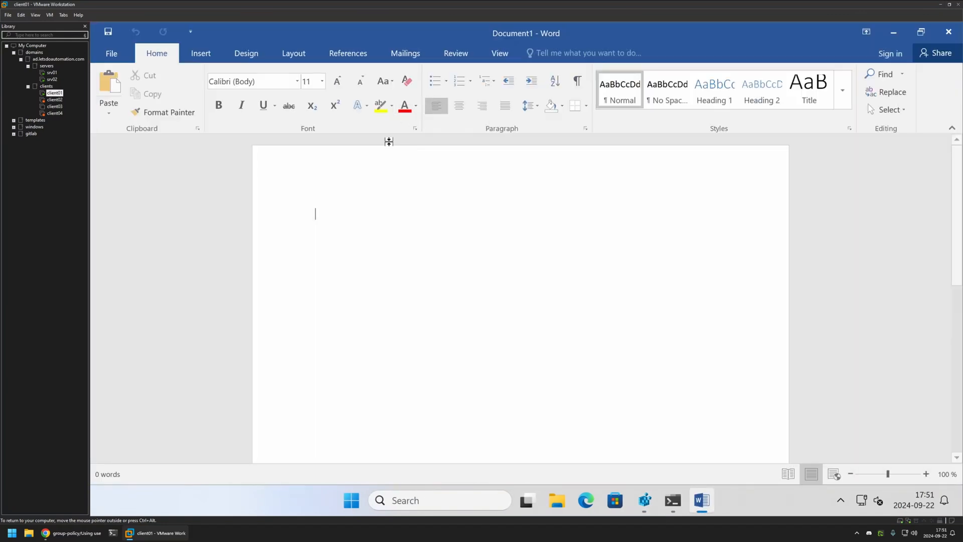
click(113, 54)
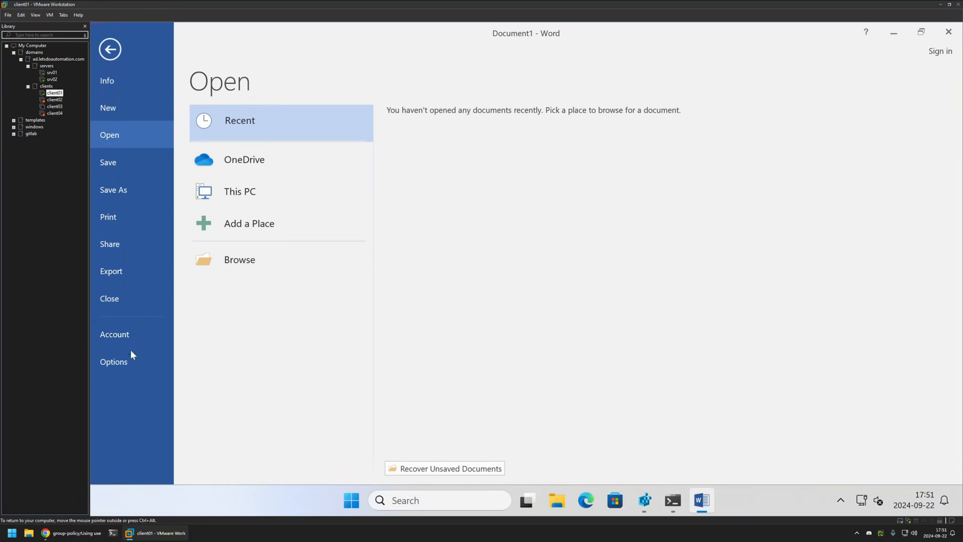
click(128, 359)
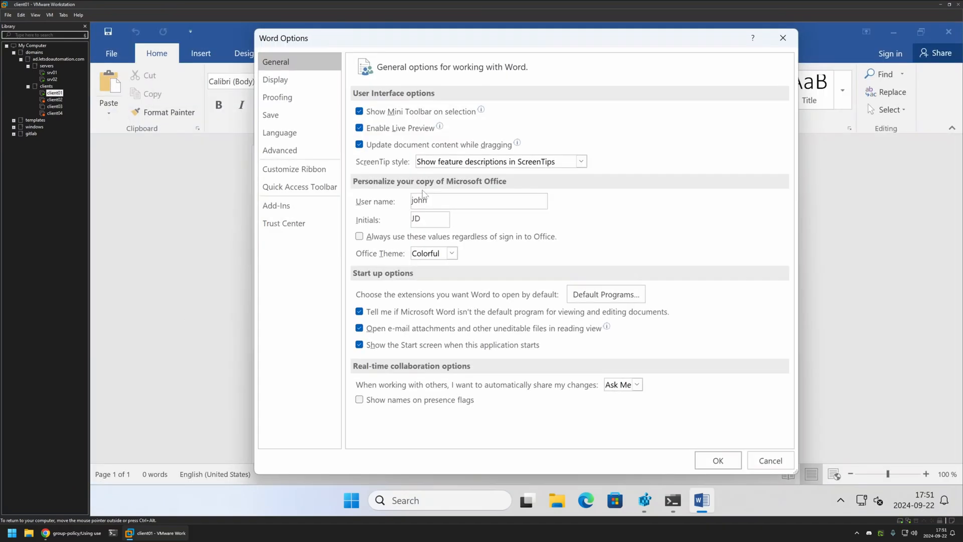